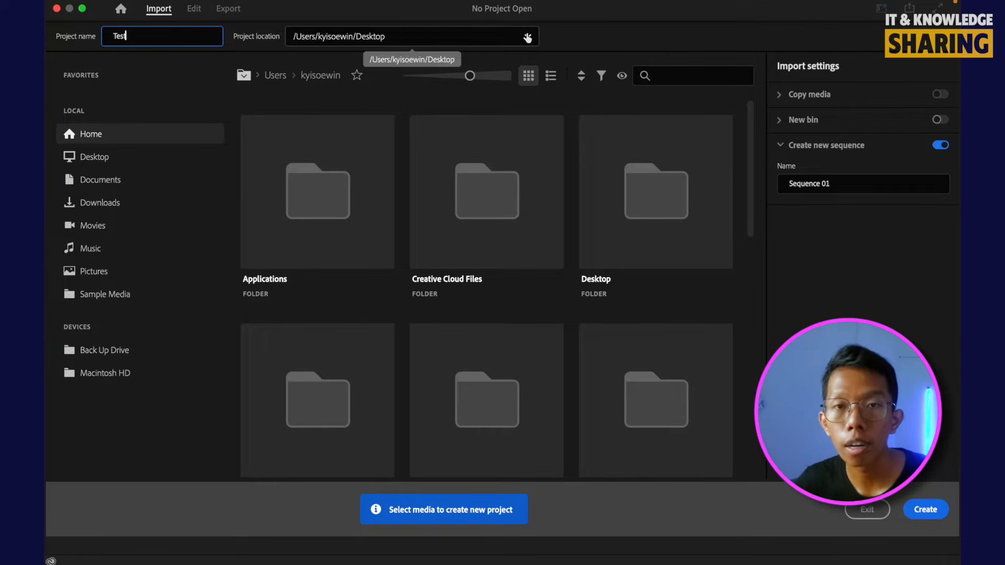
Step: Choose the Desktop folder as the project location and create the project named Test
click(527, 37)
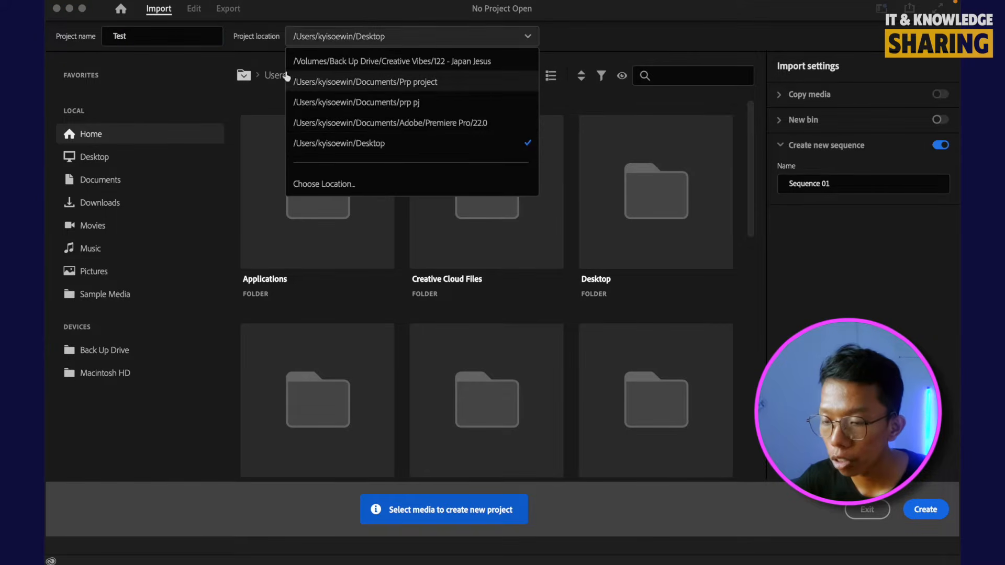
click(332, 186)
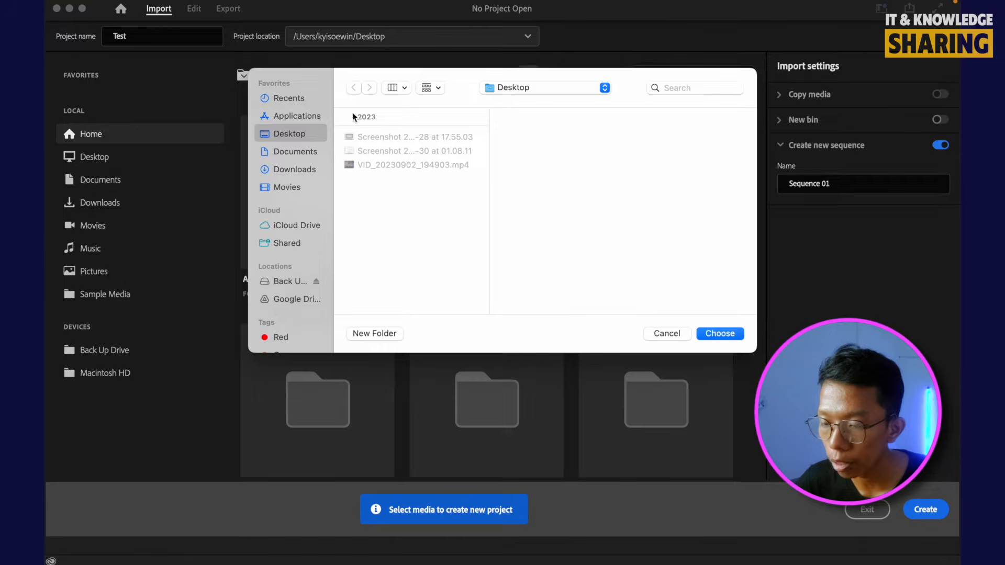
click(718, 335)
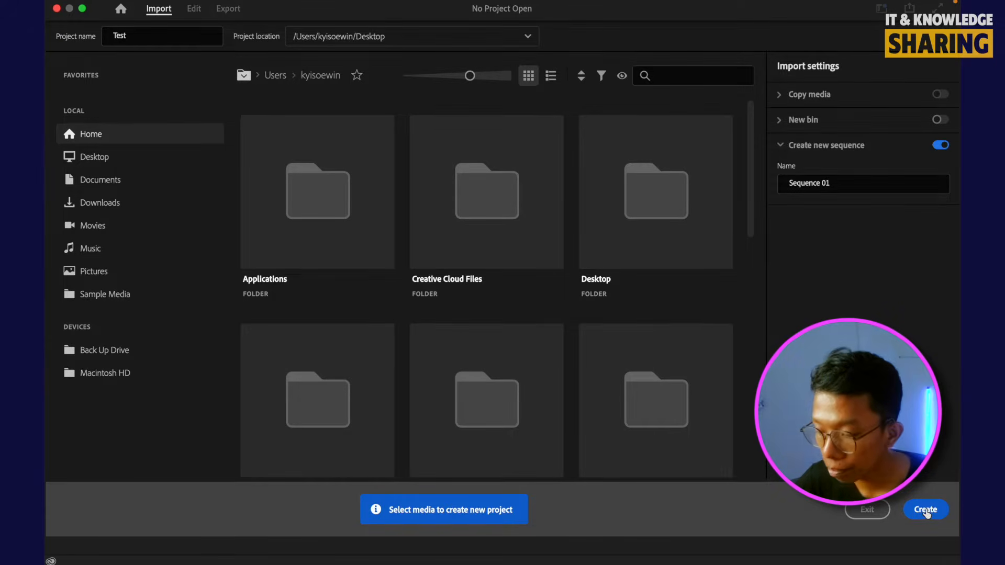
click(925, 511)
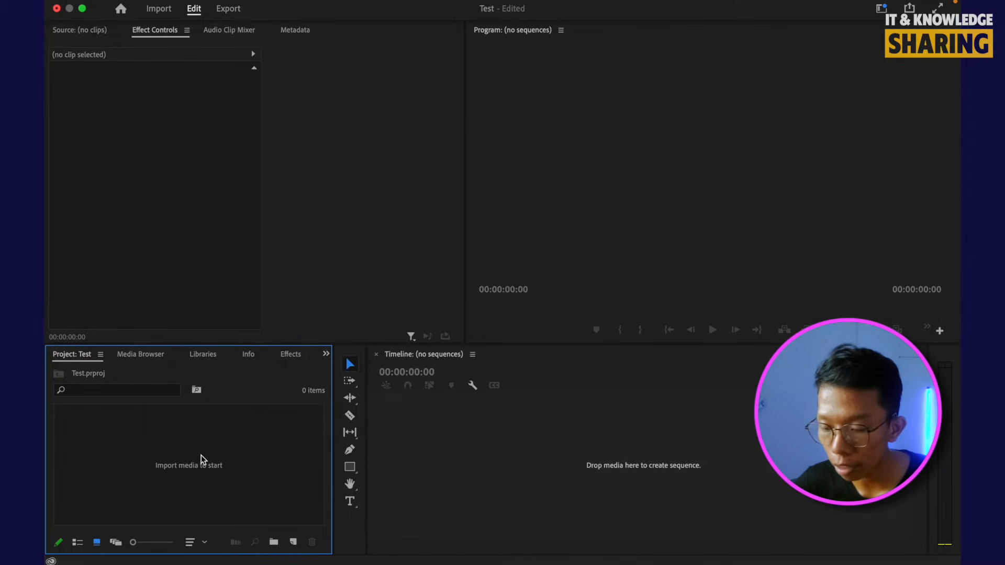
Step: Start a new sequence in the empty project and open its detailed settings
click(293, 542)
click(321, 414)
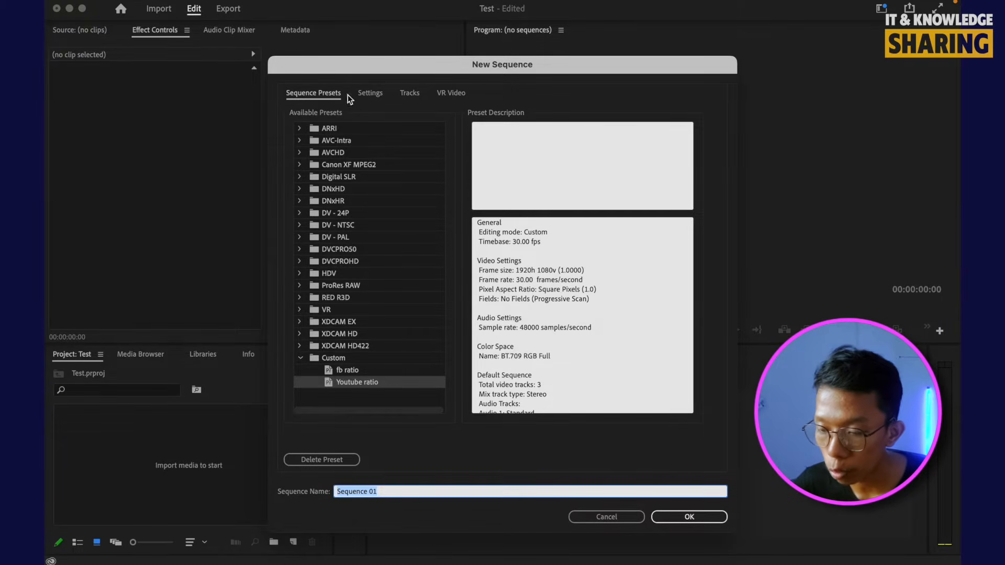
click(365, 94)
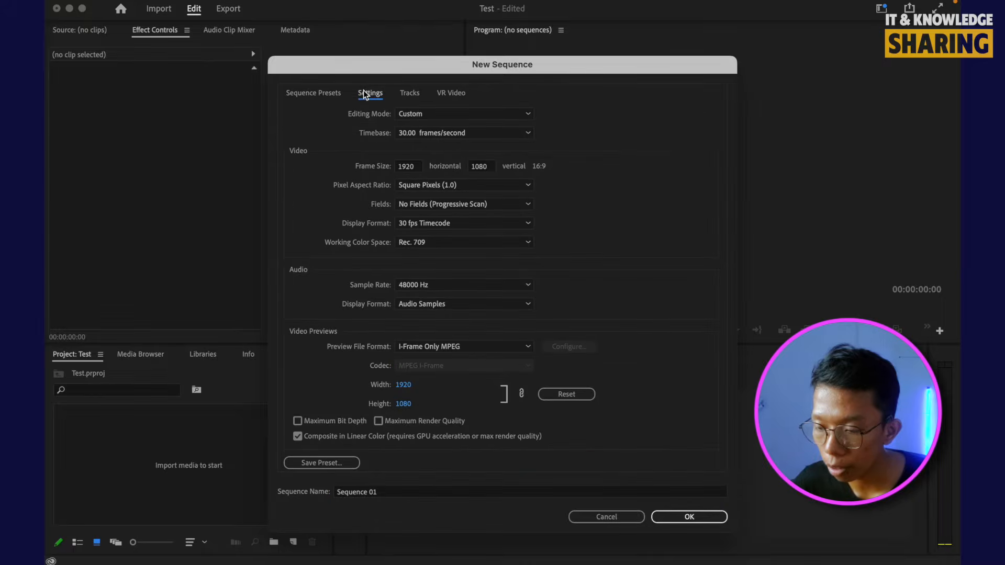
Step: Try the AVC-Intra 100 1080i editing mode for the sequence and return it to Custom
click(440, 121)
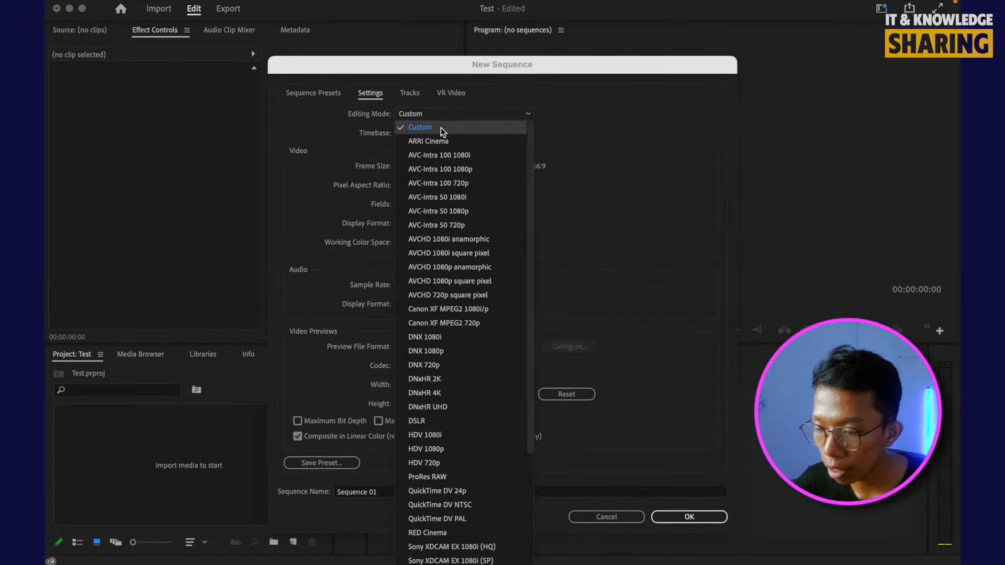
click(446, 156)
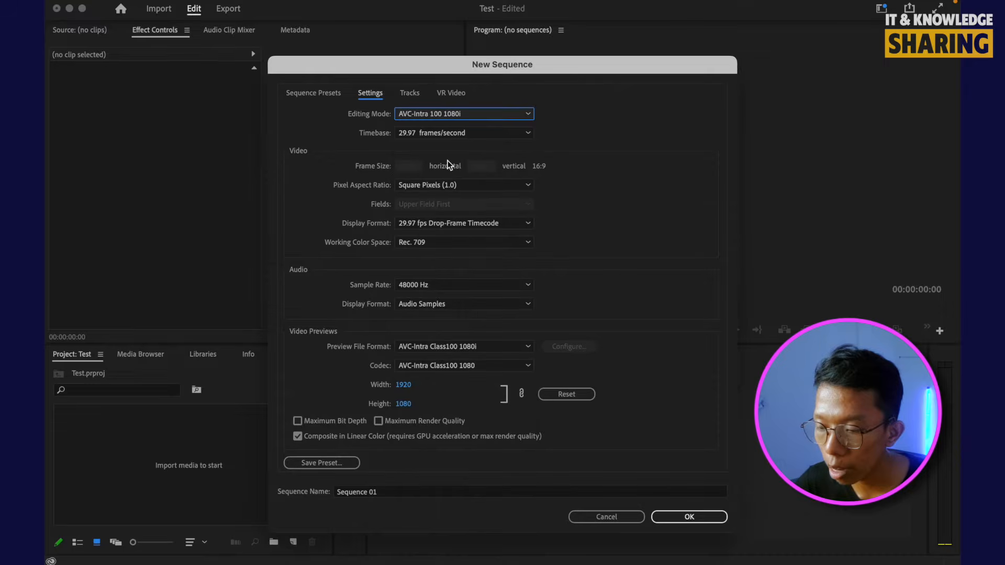
click(441, 113)
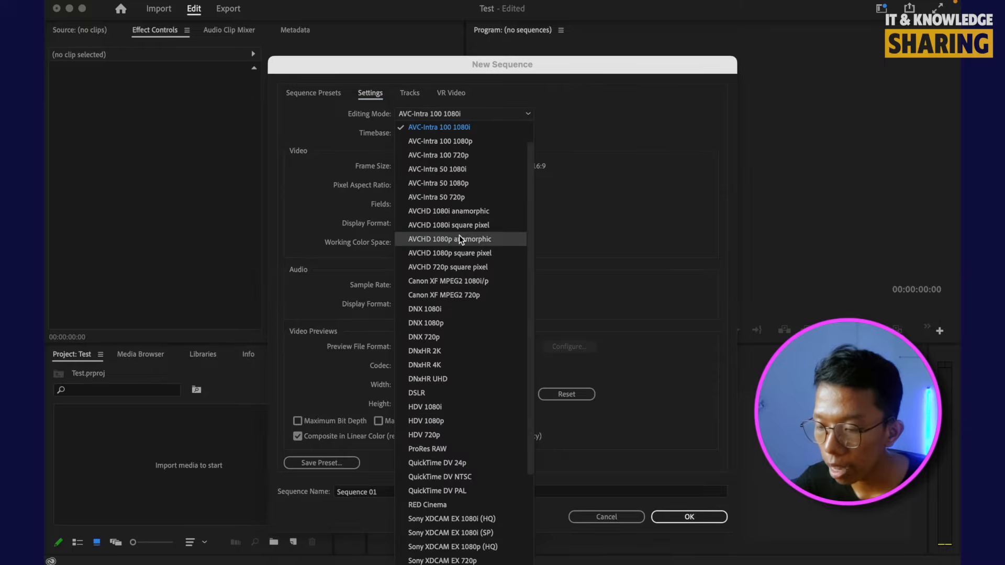
scroll(461, 235, up, 2)
click(437, 127)
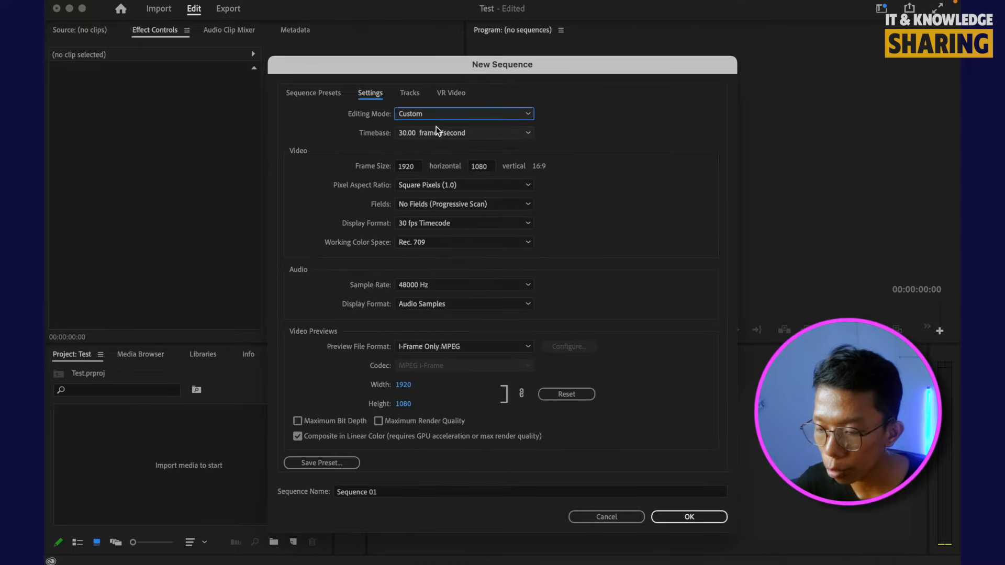
Step: Choose a timebase of 30.00 frames/second and create Sequence 01 with a 1920 by 1080 frame size
click(418, 134)
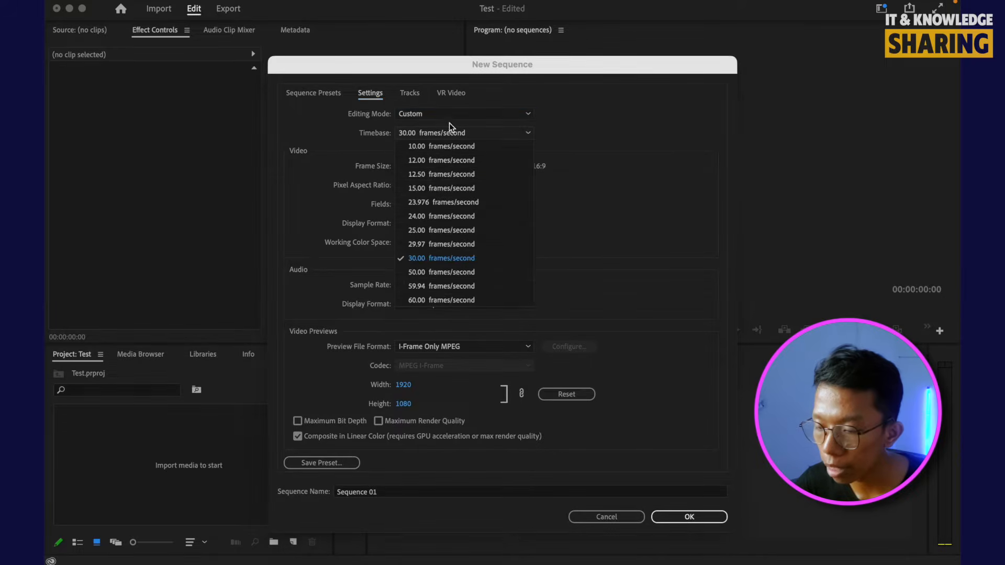
click(447, 258)
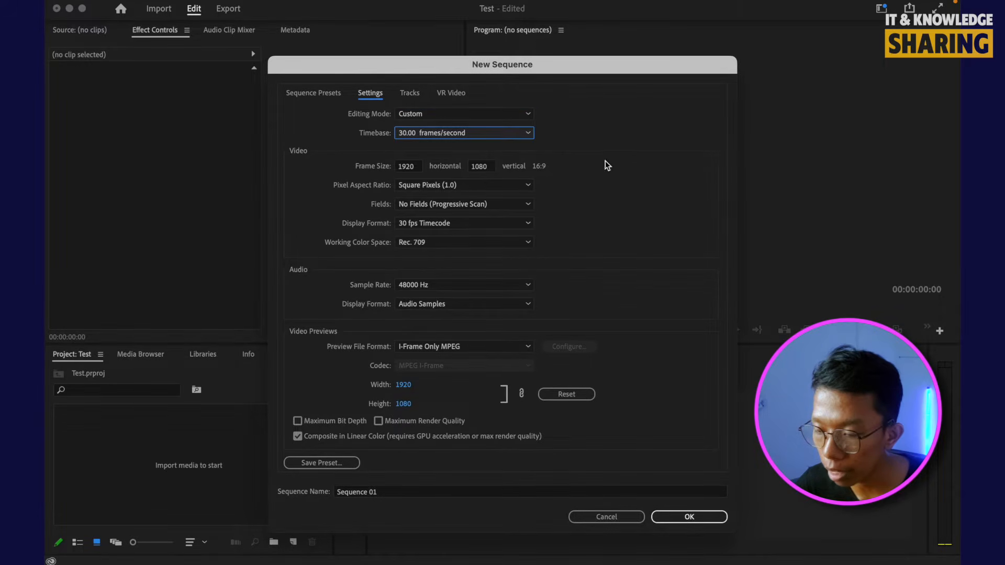
click(414, 166)
click(480, 168)
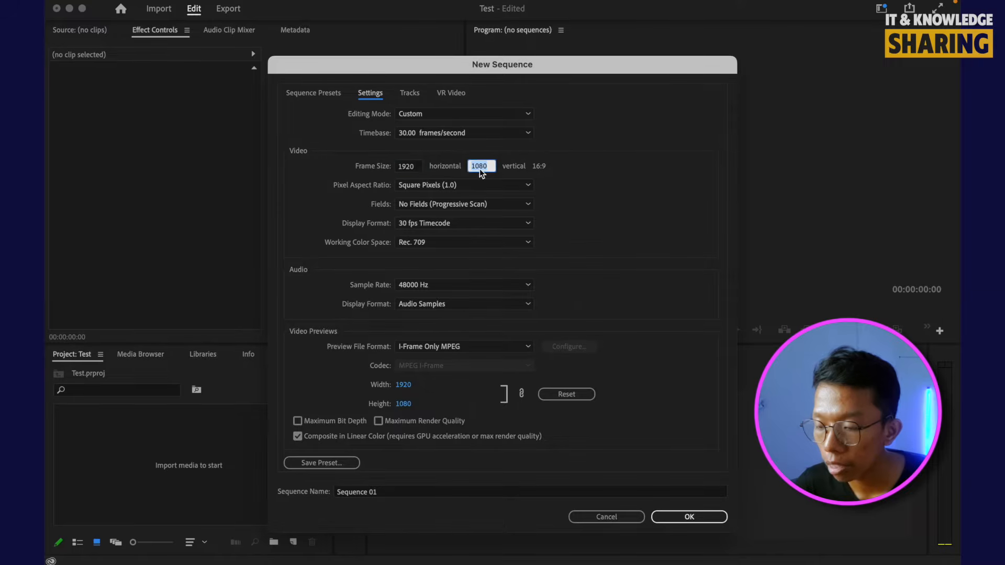
click(576, 156)
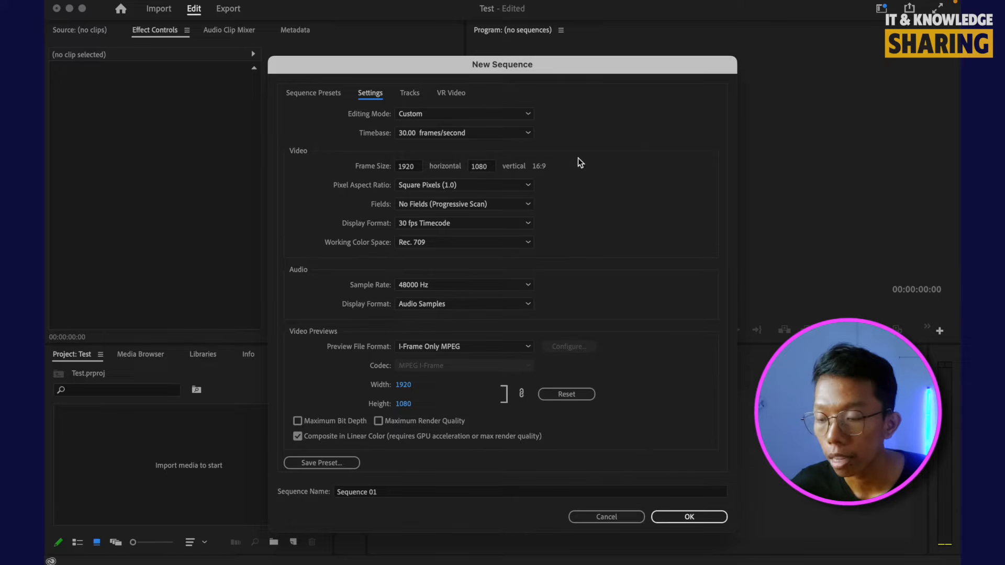
click(690, 517)
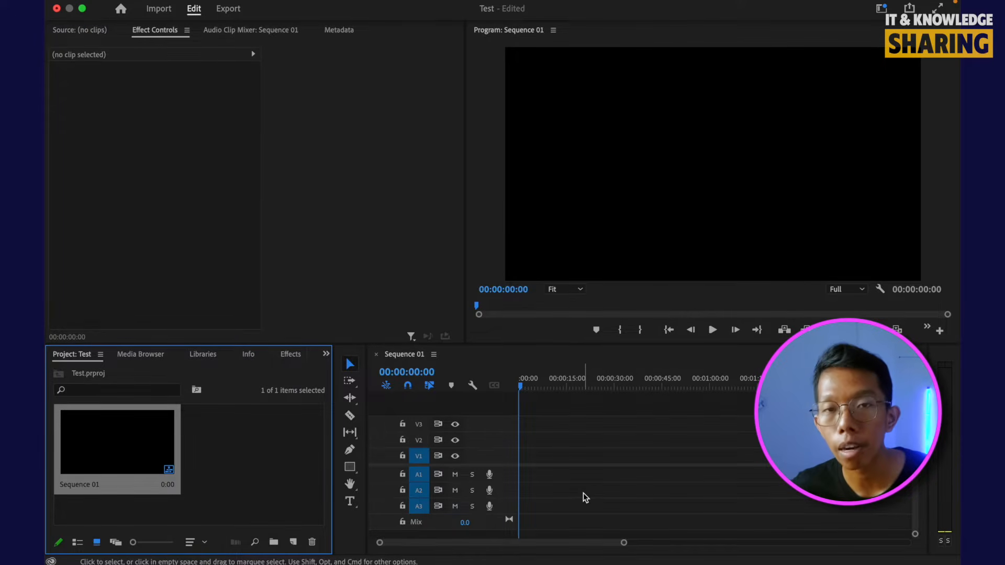
Step: Show the project panel for Test.prproj
click(260, 453)
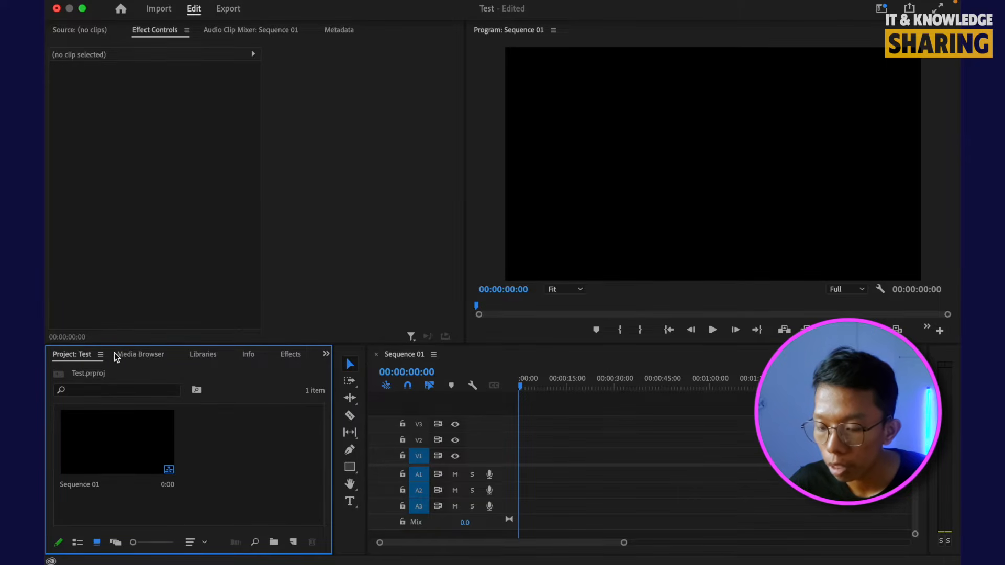
mouse_move(412, 11)
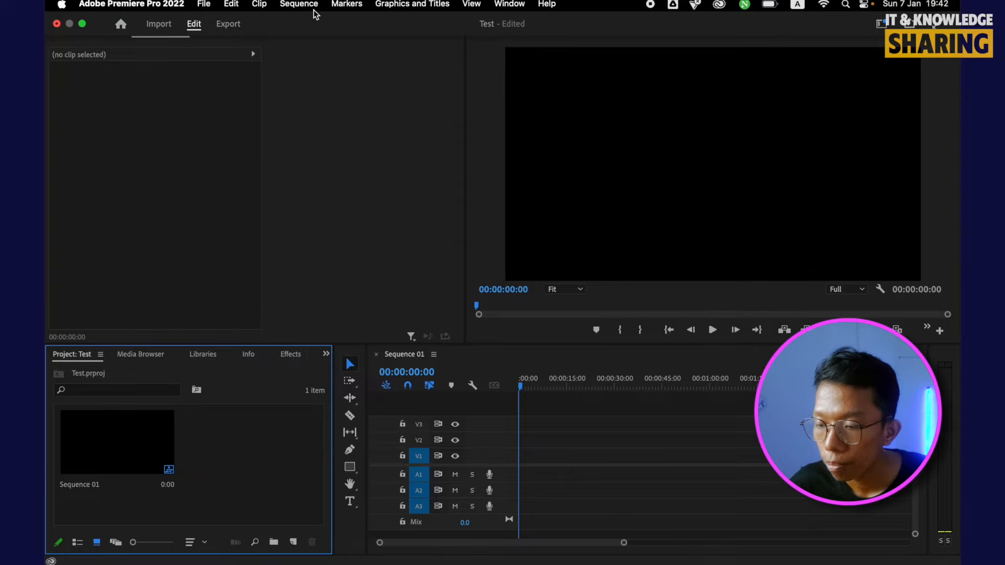
click(511, 5)
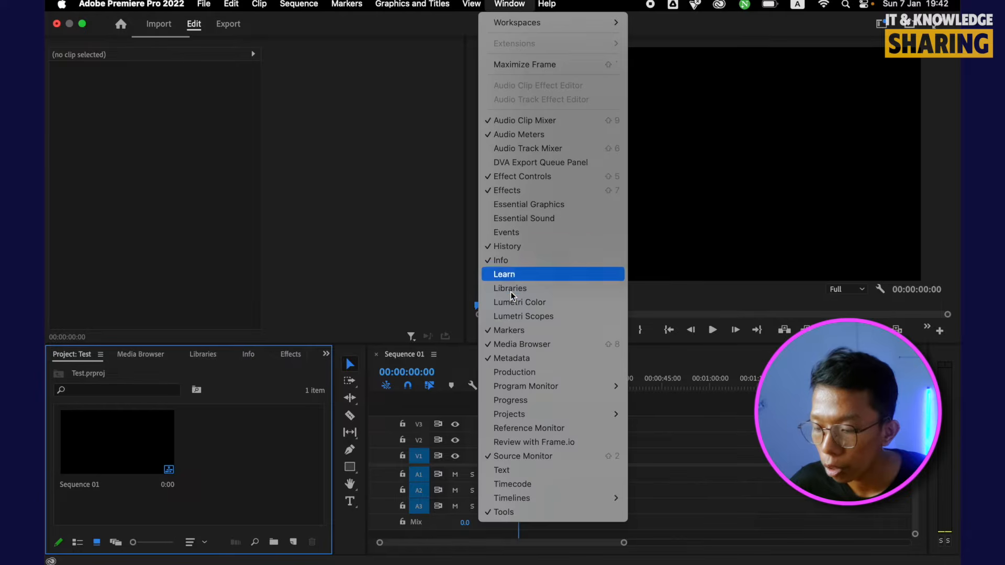
mouse_move(527, 417)
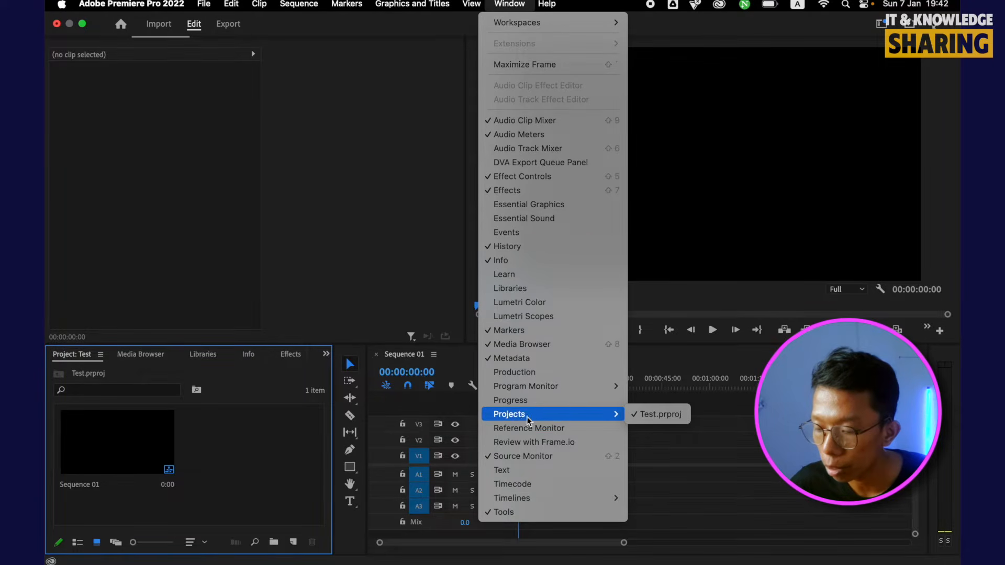
click(658, 417)
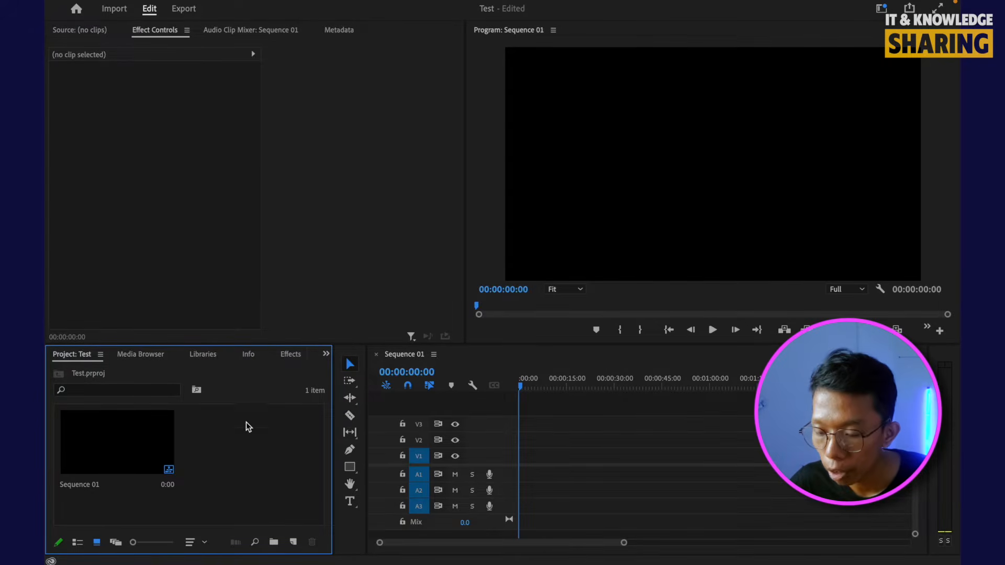
Step: Import animal world 2.mp4 into the project from folder 1 of Animal World on the backup drive
click(127, 446)
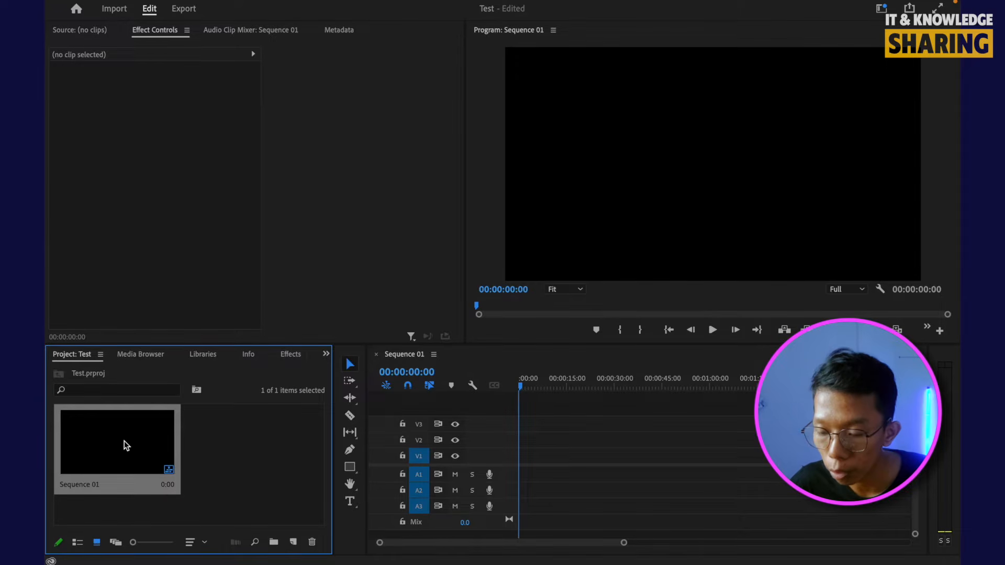
click(215, 448)
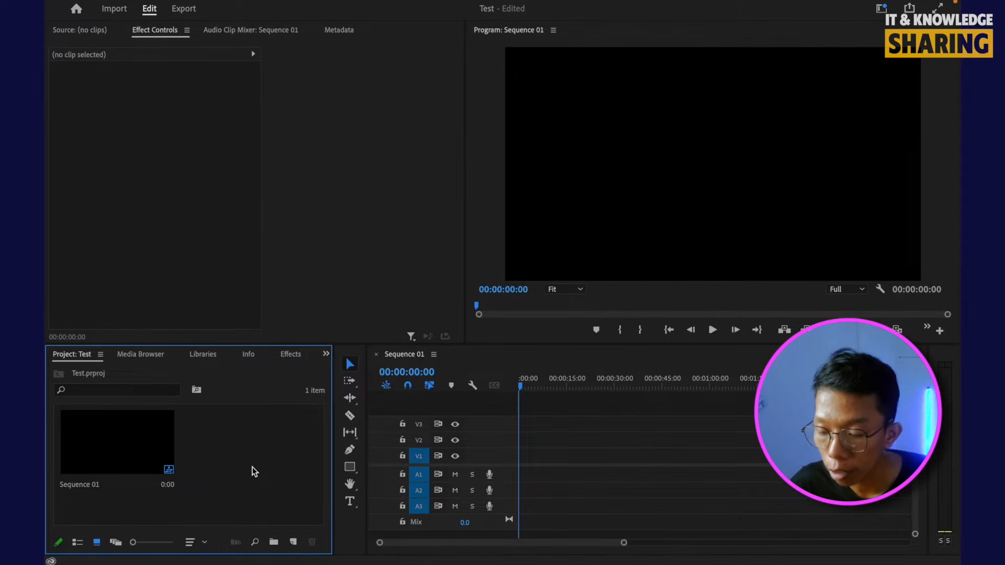
double_click(234, 453)
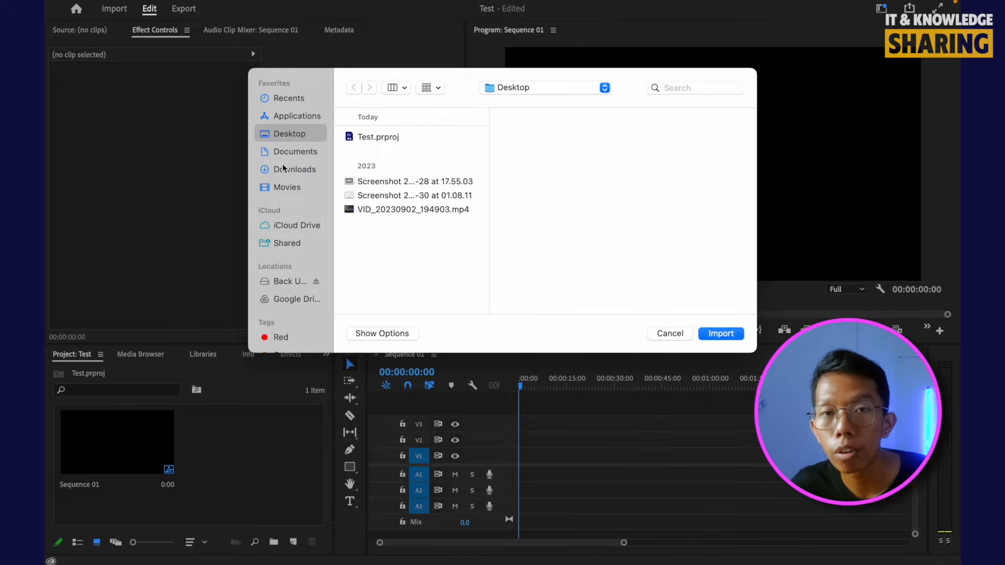
click(280, 279)
click(422, 139)
click(554, 182)
click(655, 137)
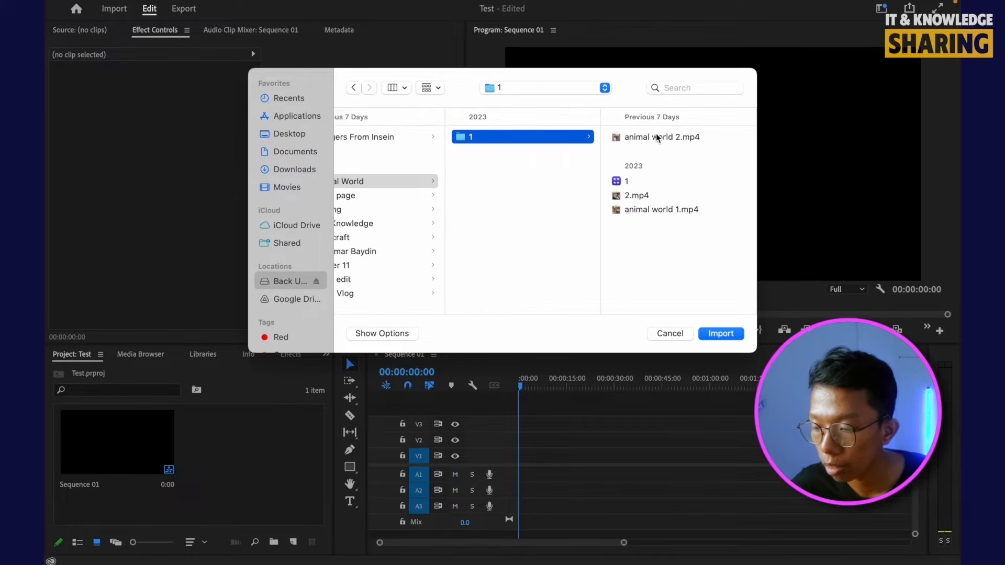
click(618, 137)
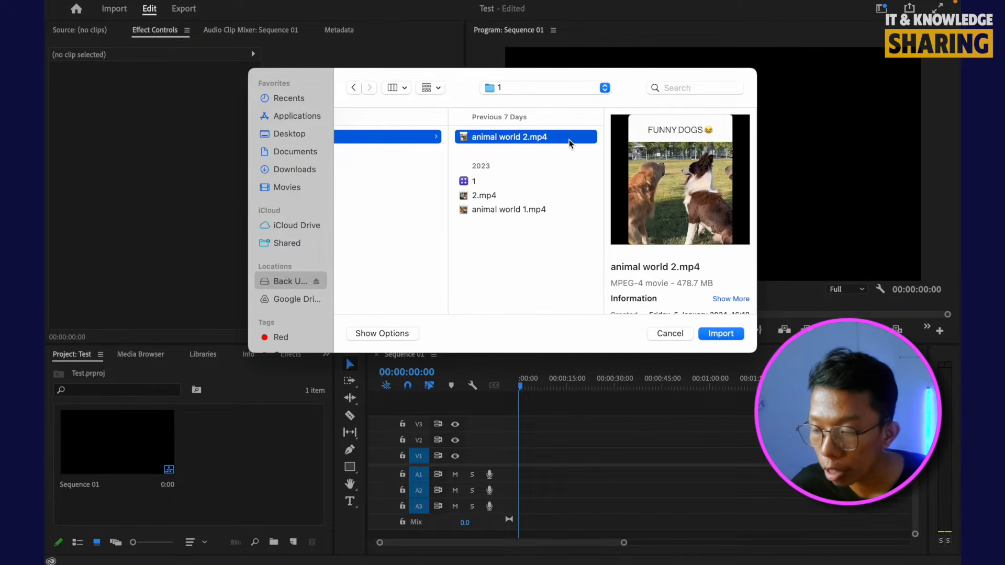
click(721, 333)
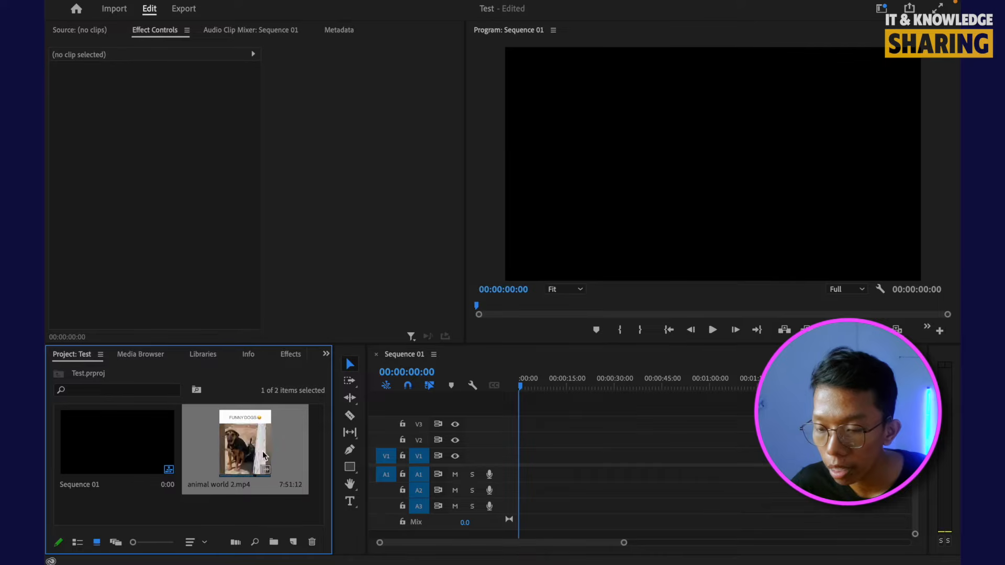
Step: Open animal world 2.mp4 in the Source Monitor and play a short part of it
click(237, 502)
click(229, 452)
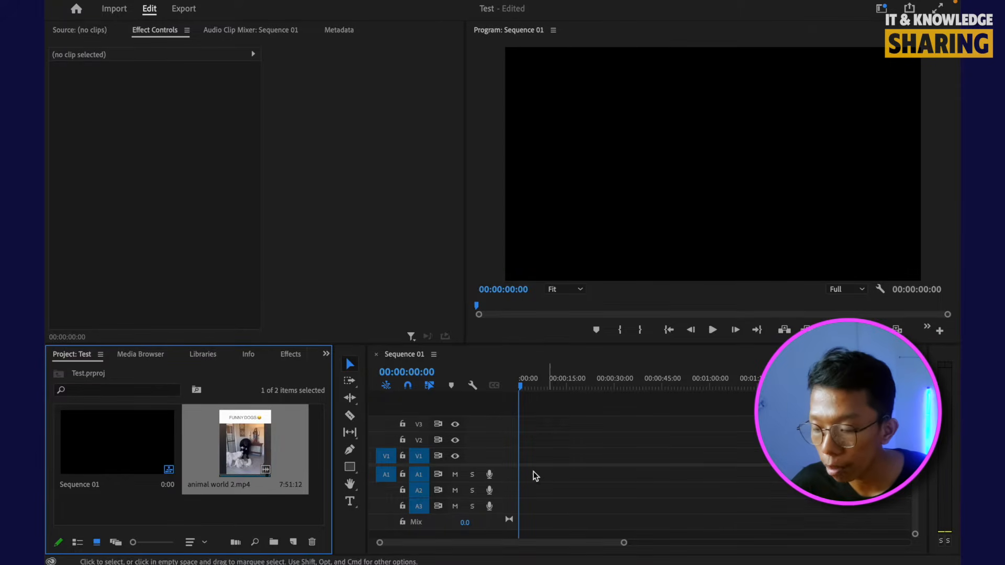
click(237, 508)
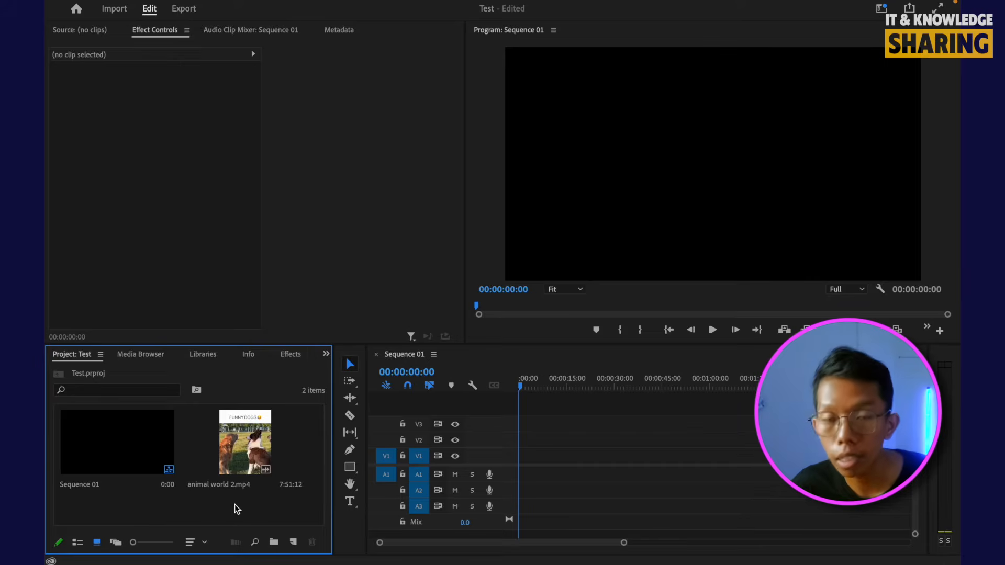
click(230, 440)
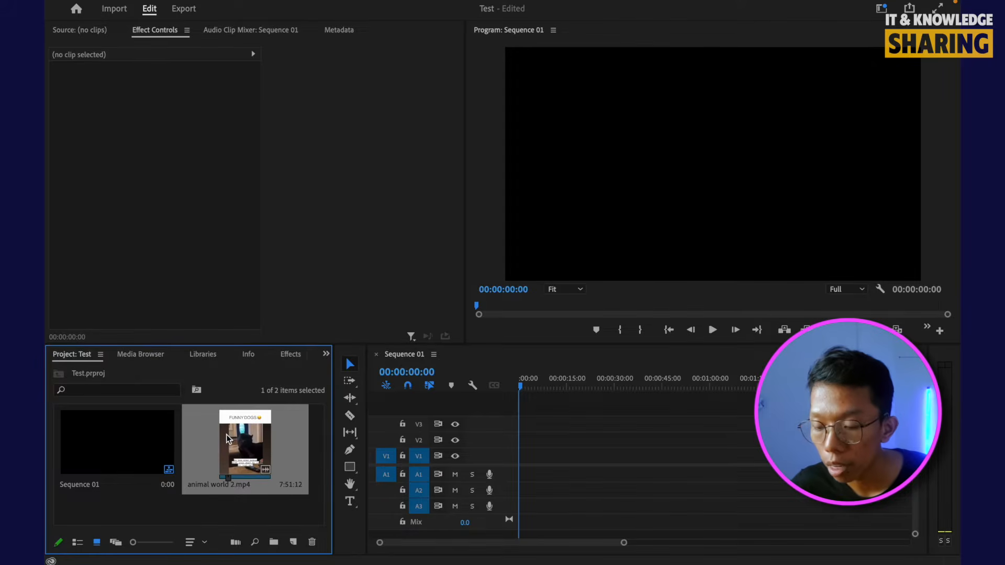
double_click(228, 438)
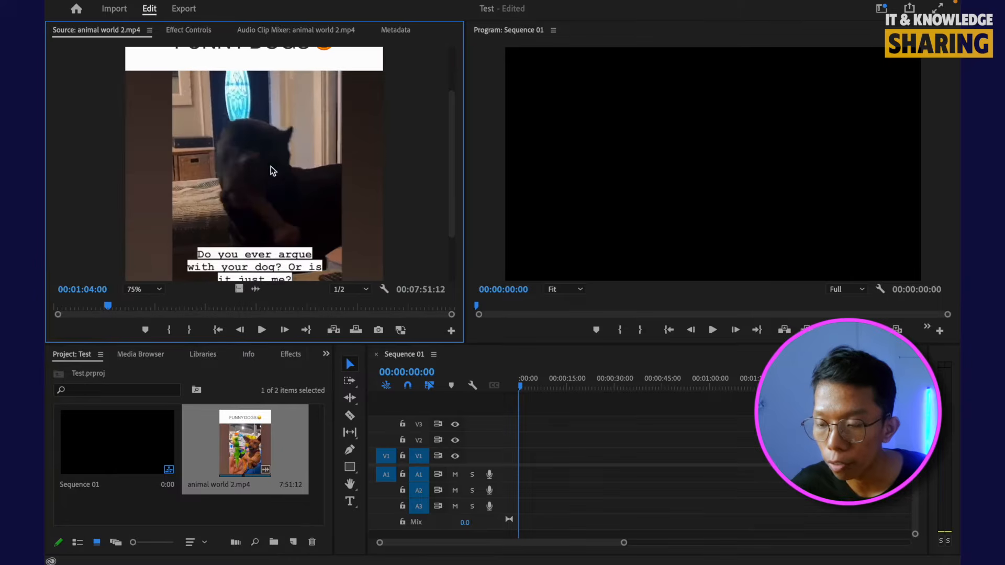
key(super+minus)
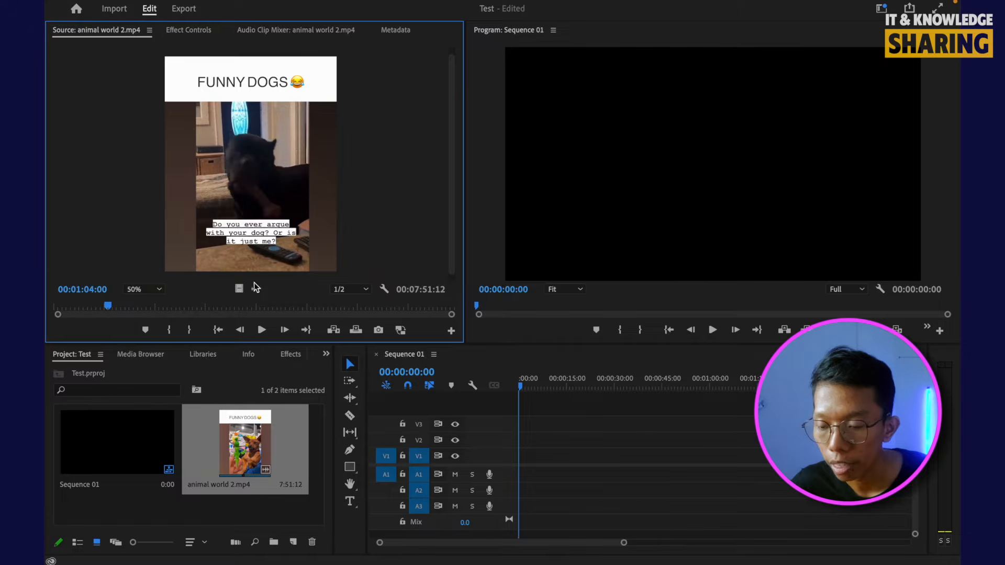
click(263, 330)
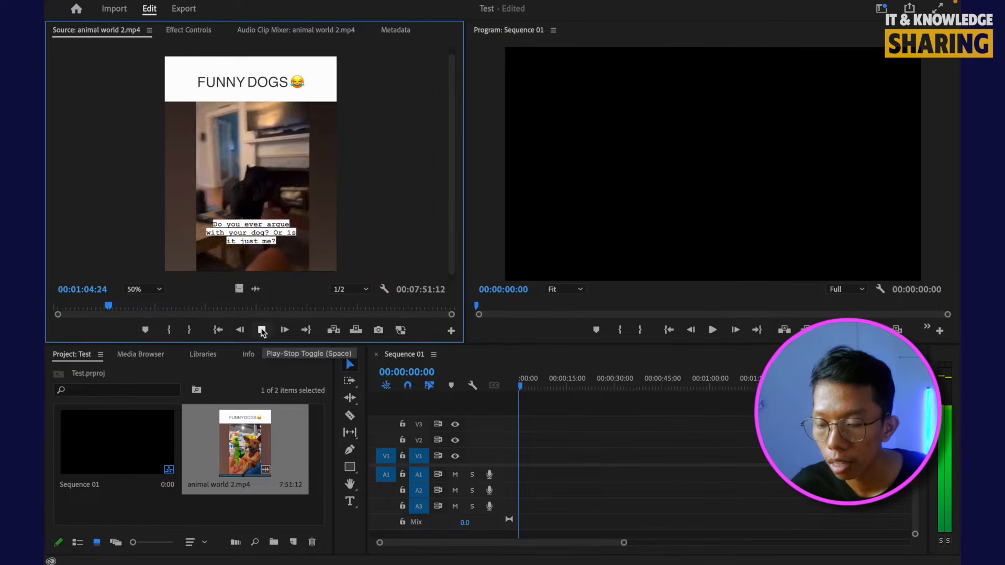
click(268, 329)
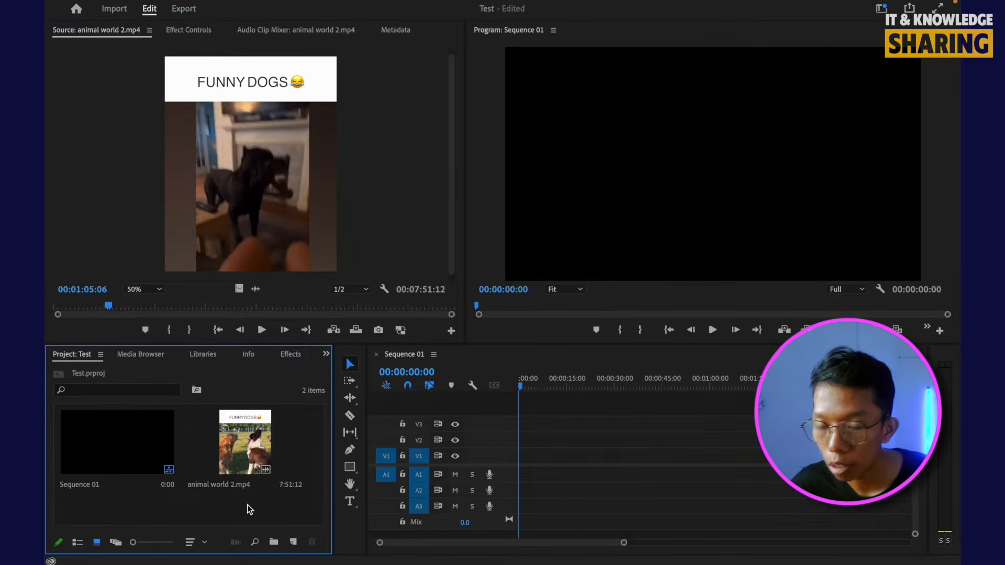
Step: Place animal world 2.mp4 at the start of the V1 and A1 tracks in Sequence 01, keeping the existing sequence settings
click(244, 446)
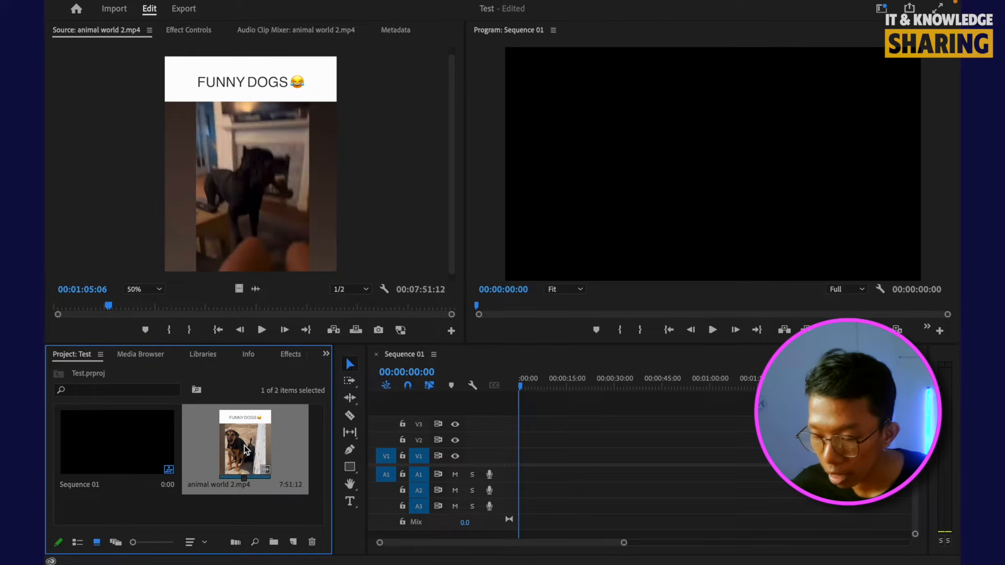
drag(245, 450, 520, 463)
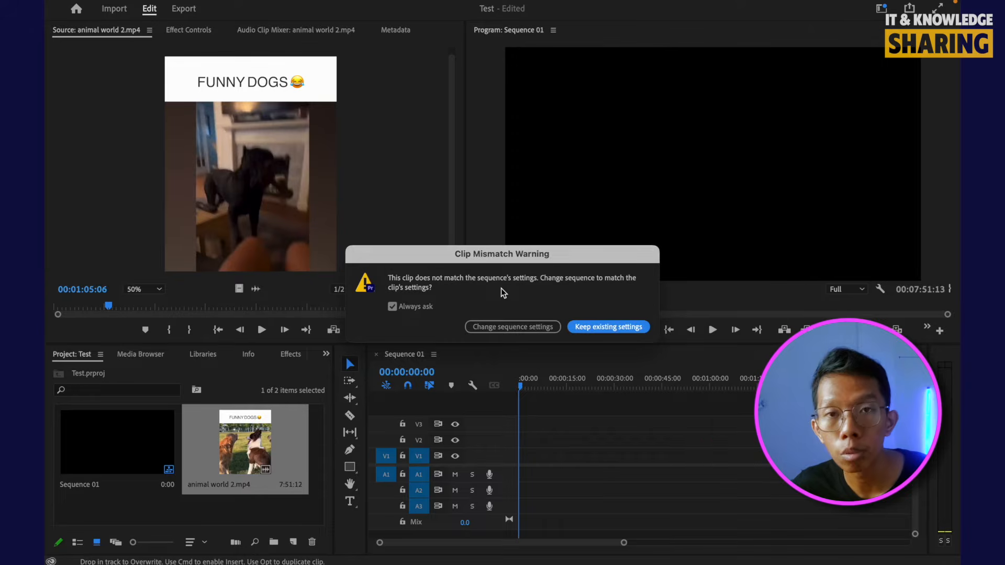
click(620, 329)
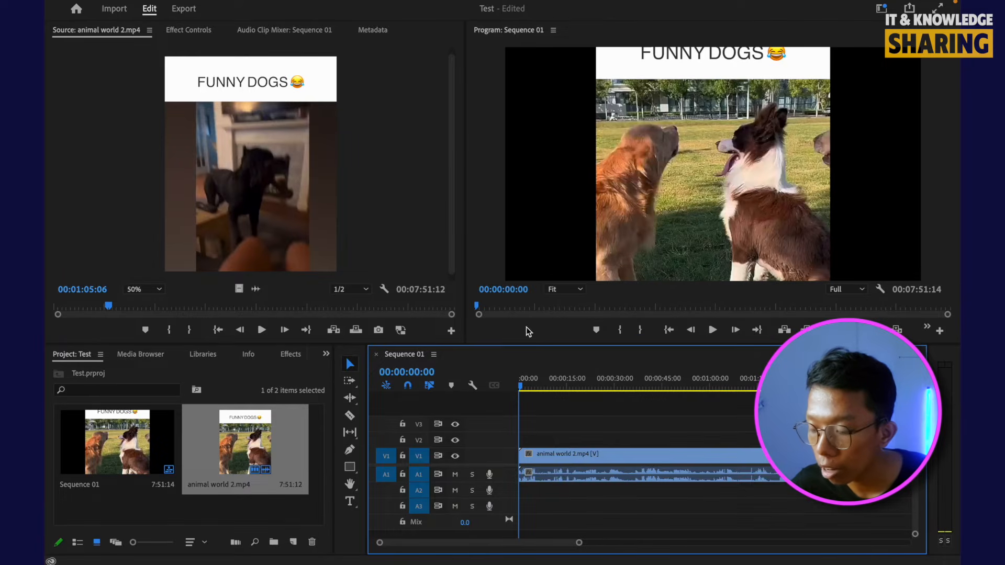
Step: Move the playhead to 00:00:08:06 and show the Effect Controls for the animal world 2.mp4 clip on V1
click(546, 383)
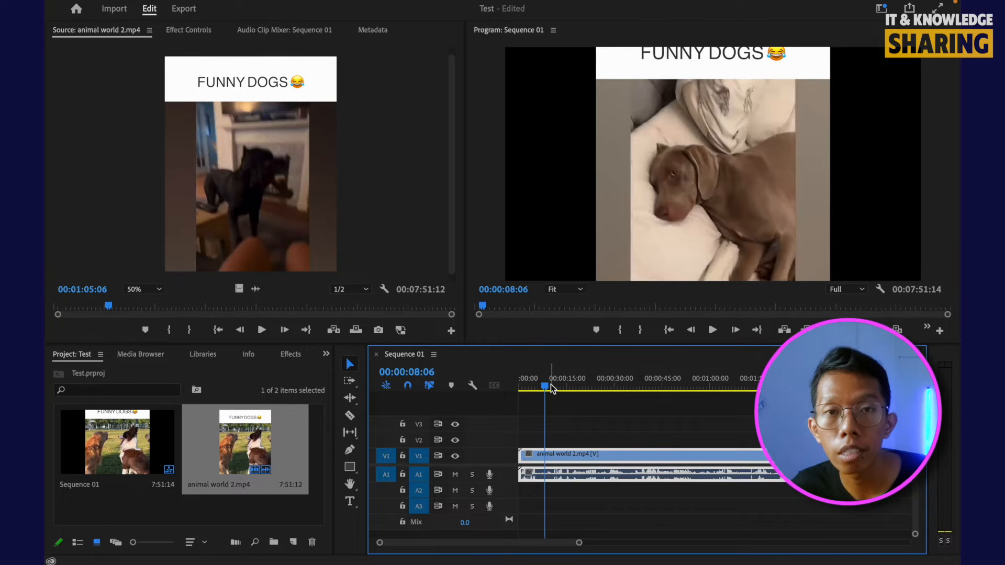
click(549, 430)
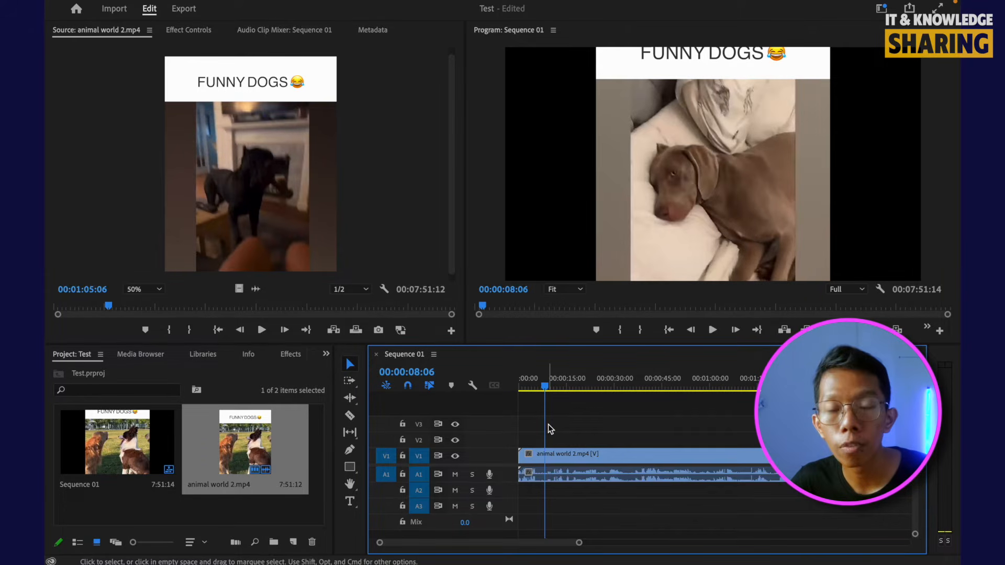
click(545, 460)
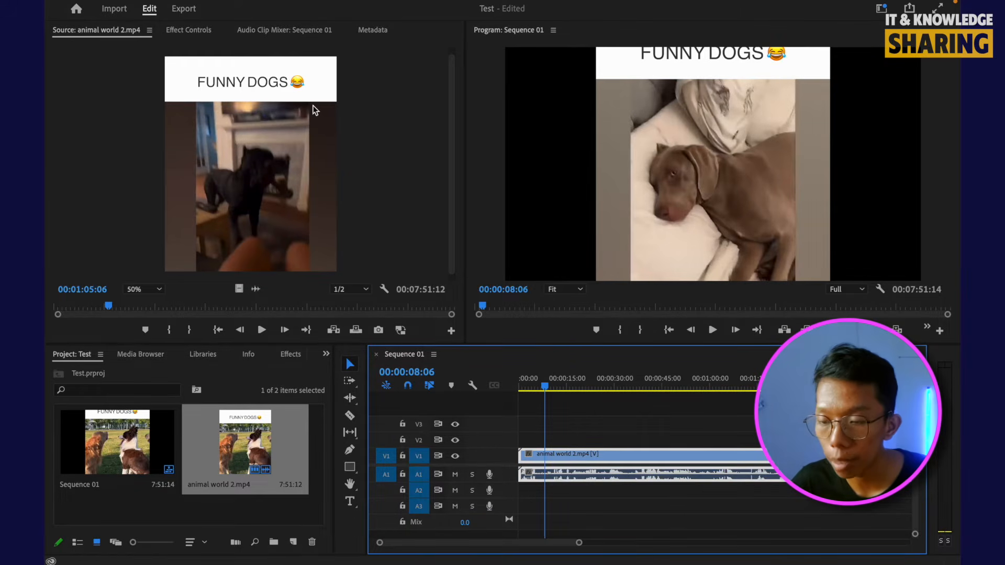
click(184, 32)
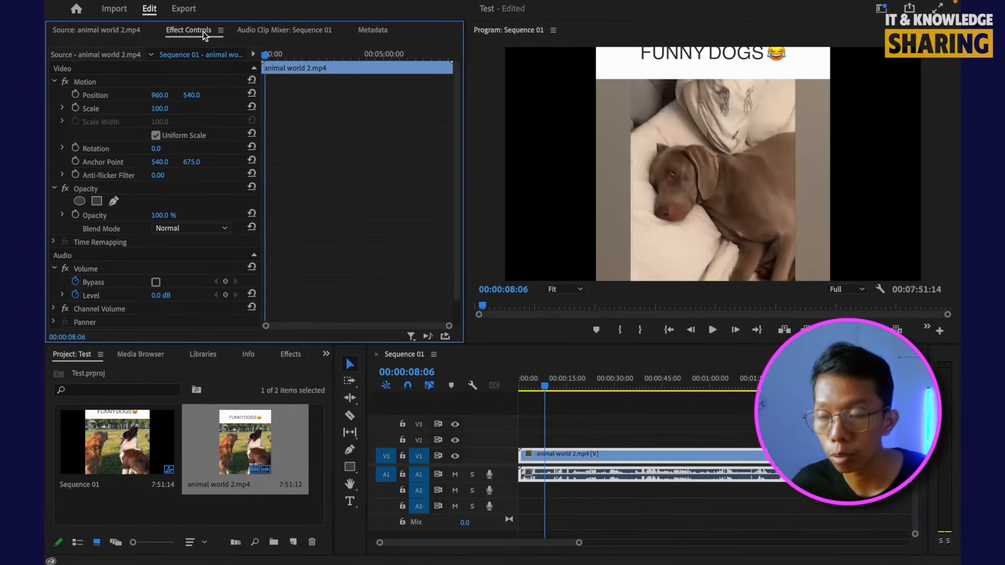
click(499, 4)
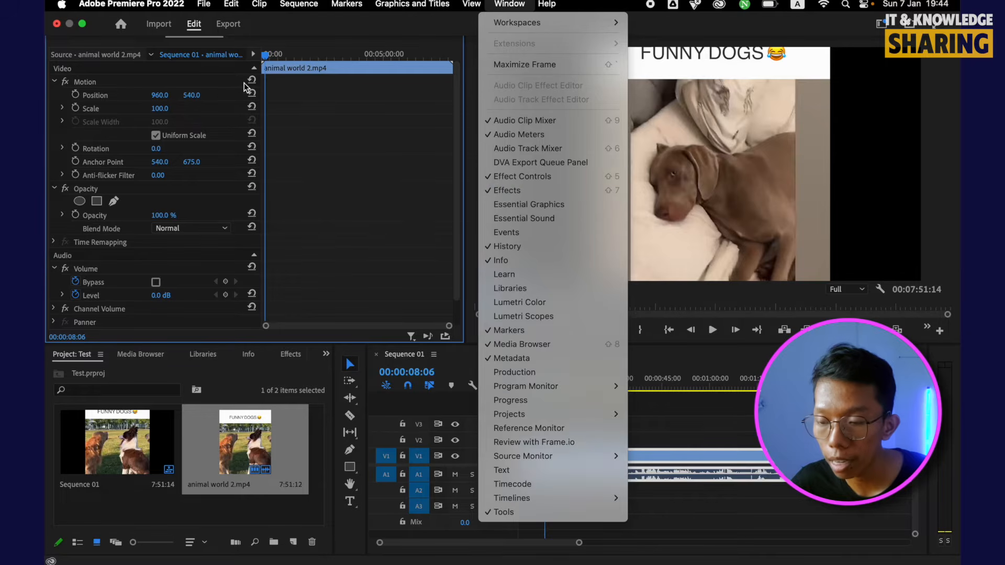
click(228, 102)
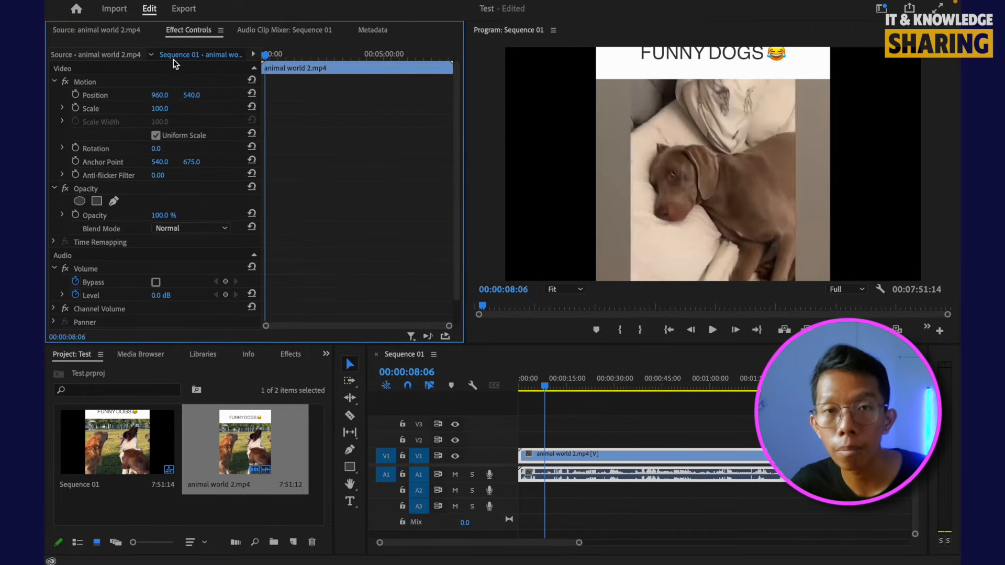
Step: Reduce the scale of the animal world 2.mp4 clip on V1 to about 81.3
click(62, 109)
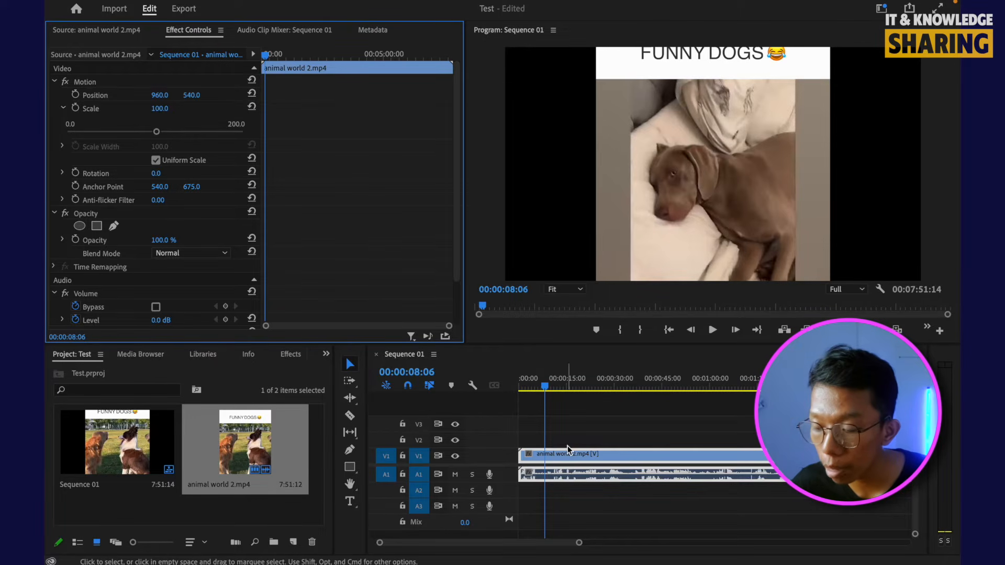
click(556, 432)
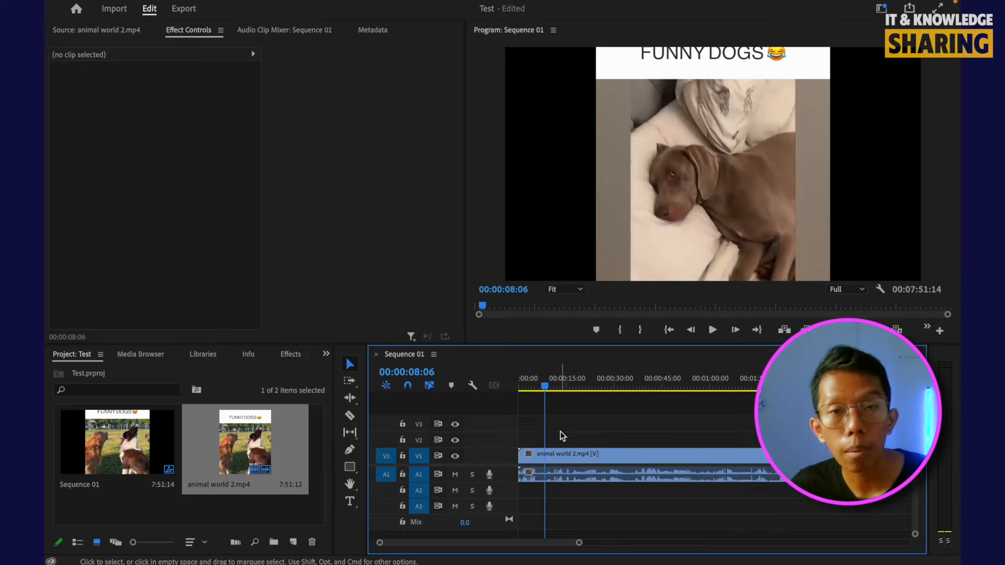
click(575, 454)
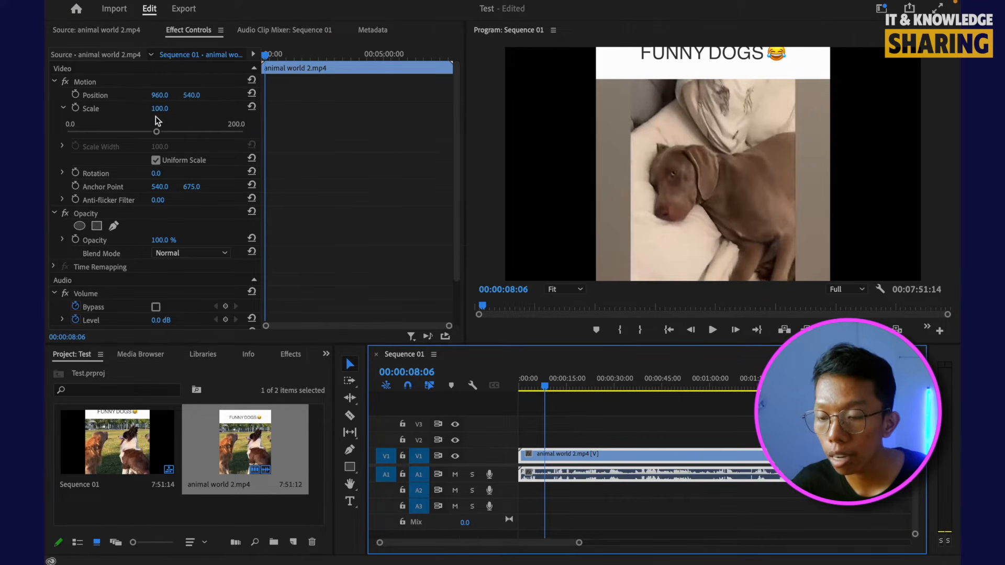
drag(156, 132, 133, 132)
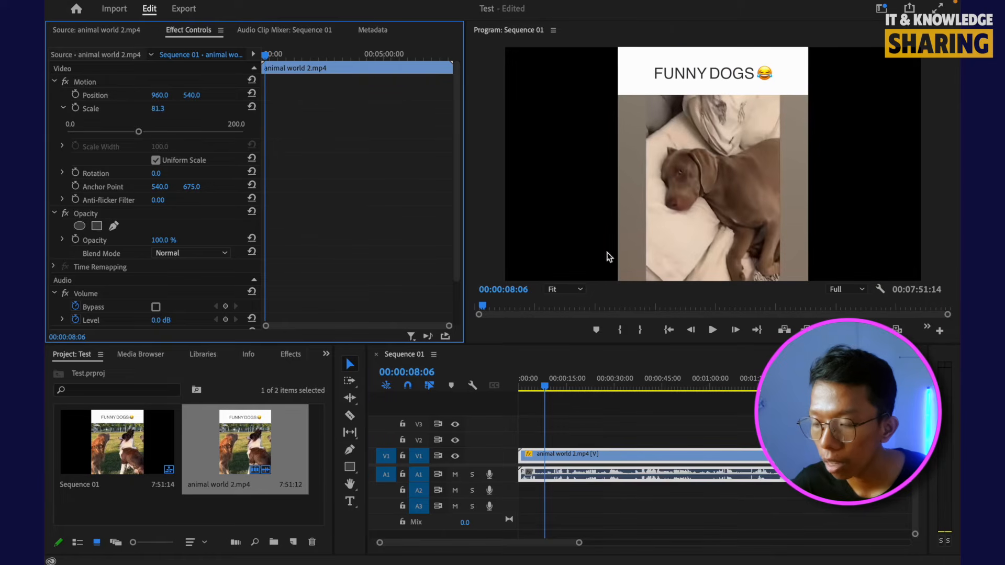
Step: Try shifting the clip in the frame to a position of about 779, 660, and reset its position
click(583, 436)
click(579, 452)
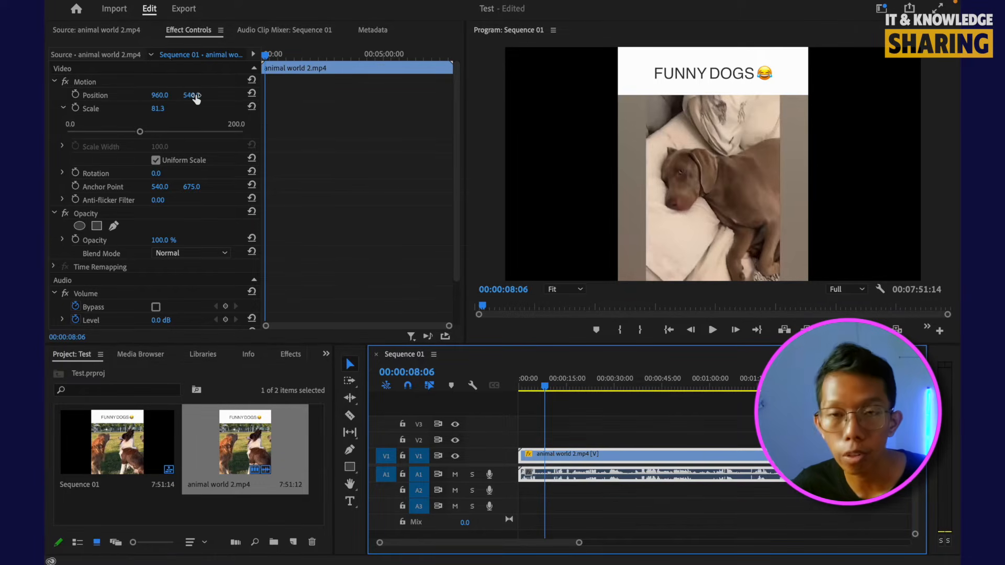
drag(158, 99, 258, 94)
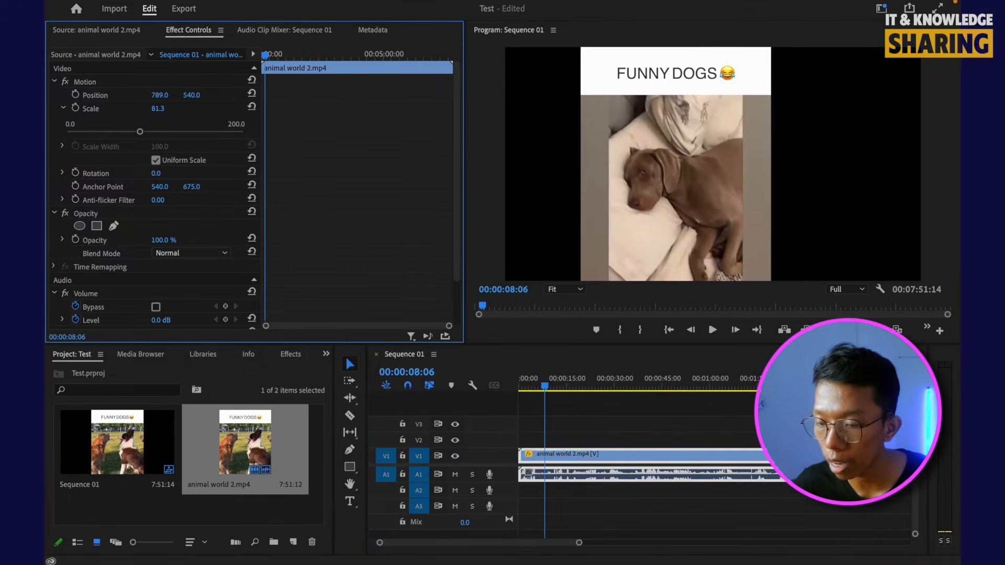
mouse_move(191, 95)
mouse_down()
mouse_move(175, 95)
mouse_move(197, 95)
mouse_up()
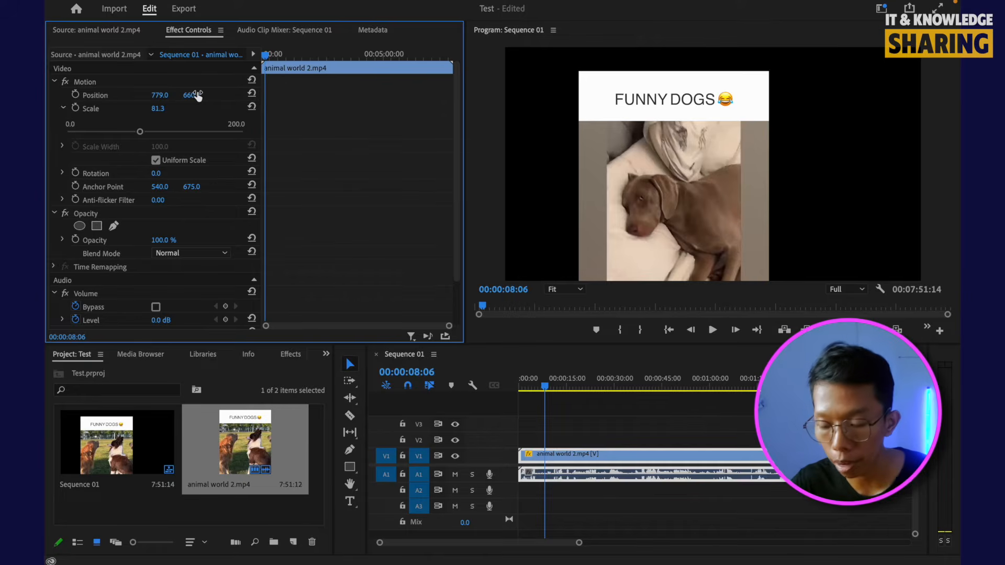
click(252, 93)
click(564, 419)
click(561, 456)
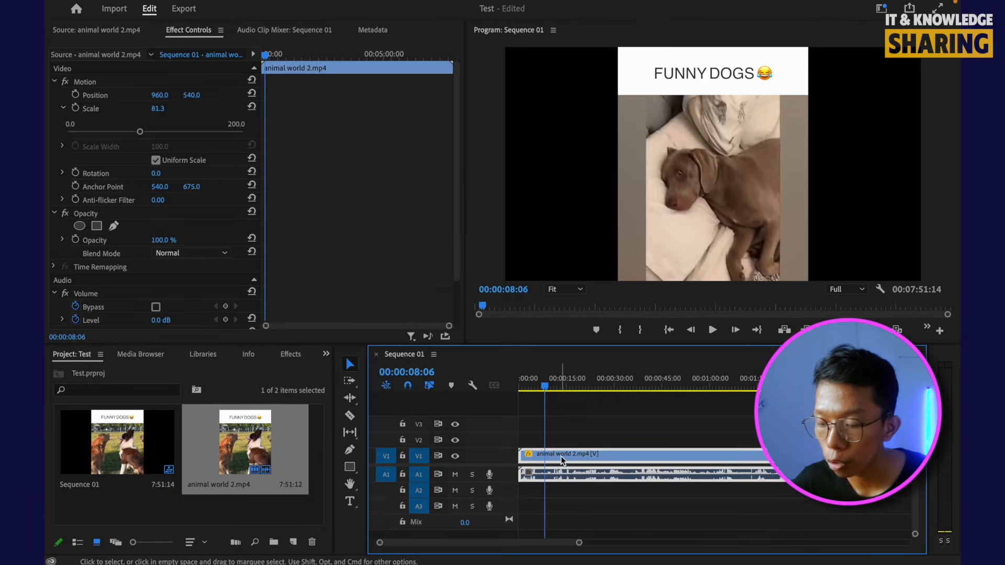
click(557, 438)
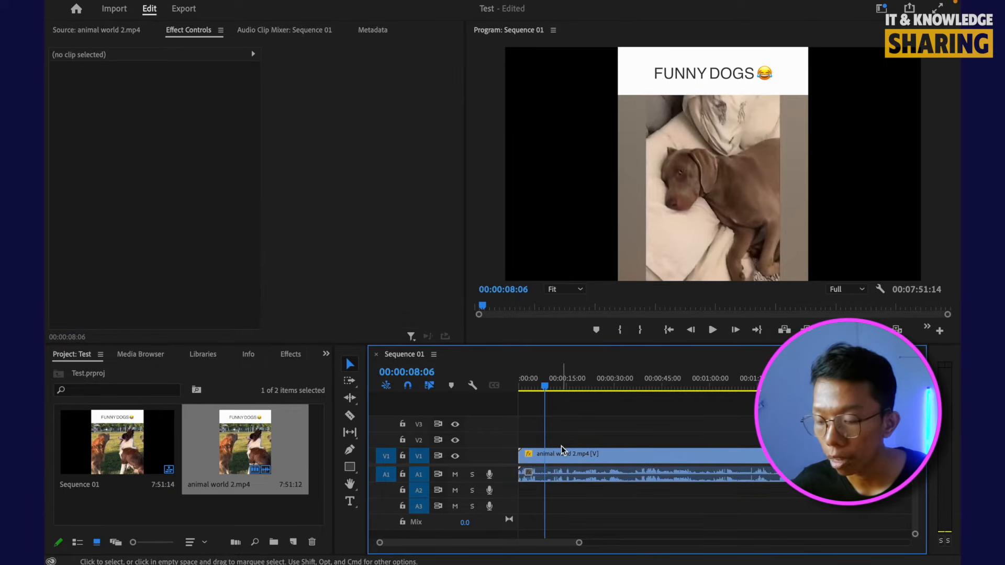
key(minus)
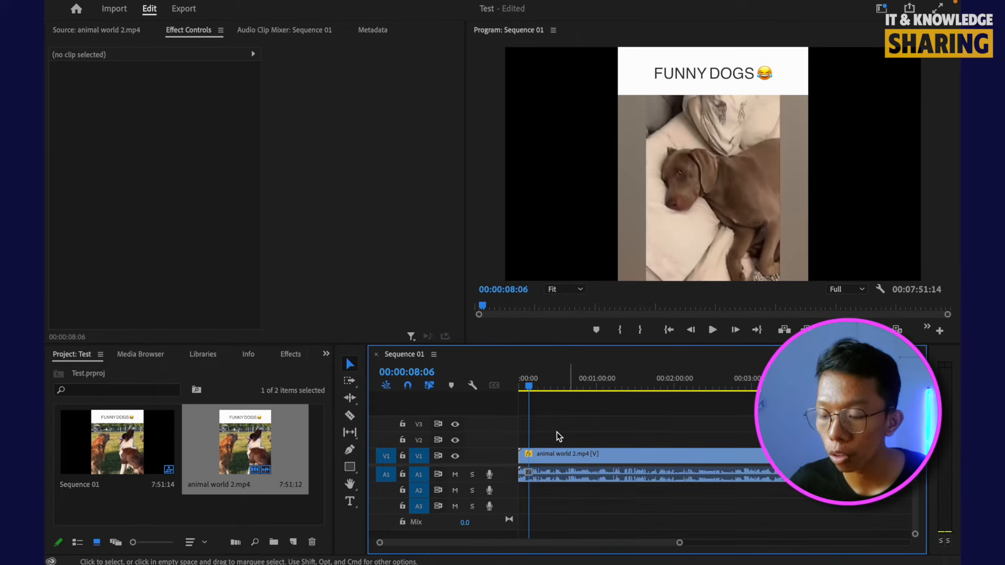
click(557, 456)
click(572, 432)
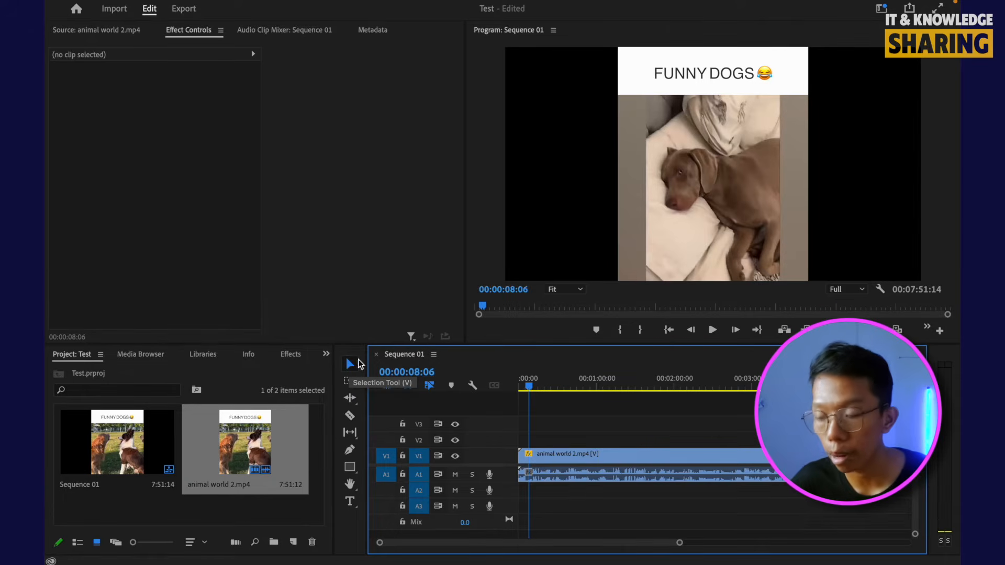
click(542, 456)
click(714, 435)
click(741, 460)
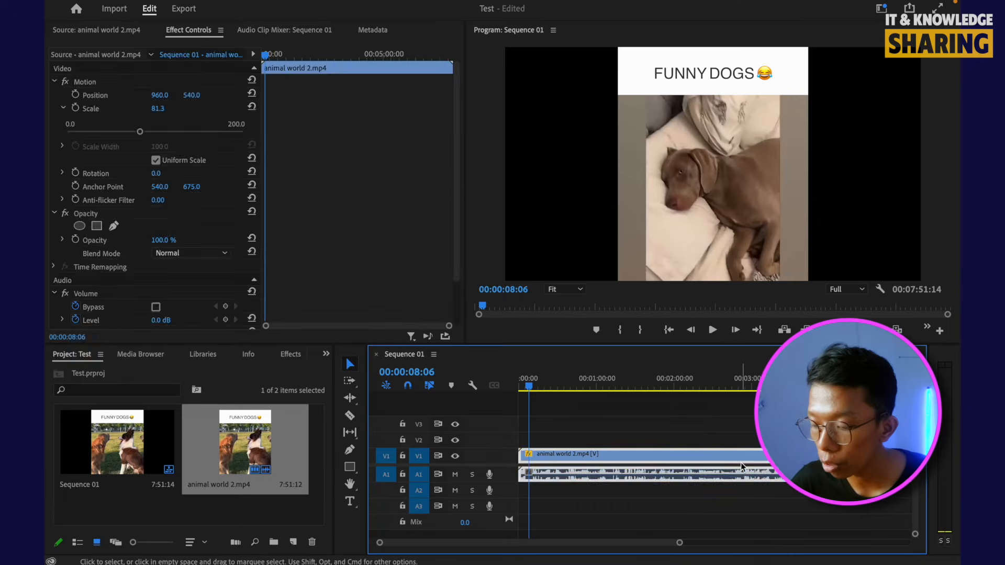
click(699, 422)
click(692, 455)
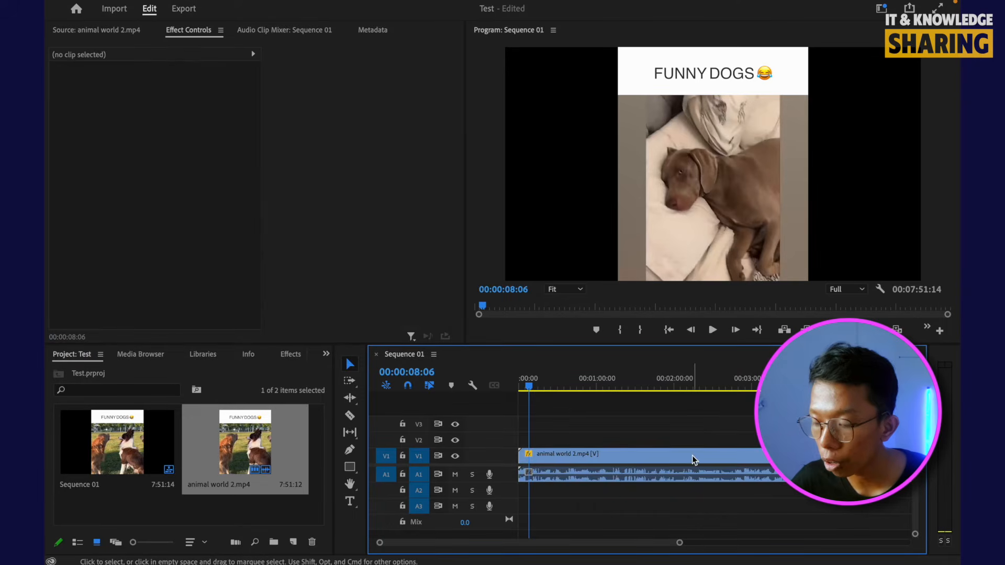
click(643, 433)
click(617, 476)
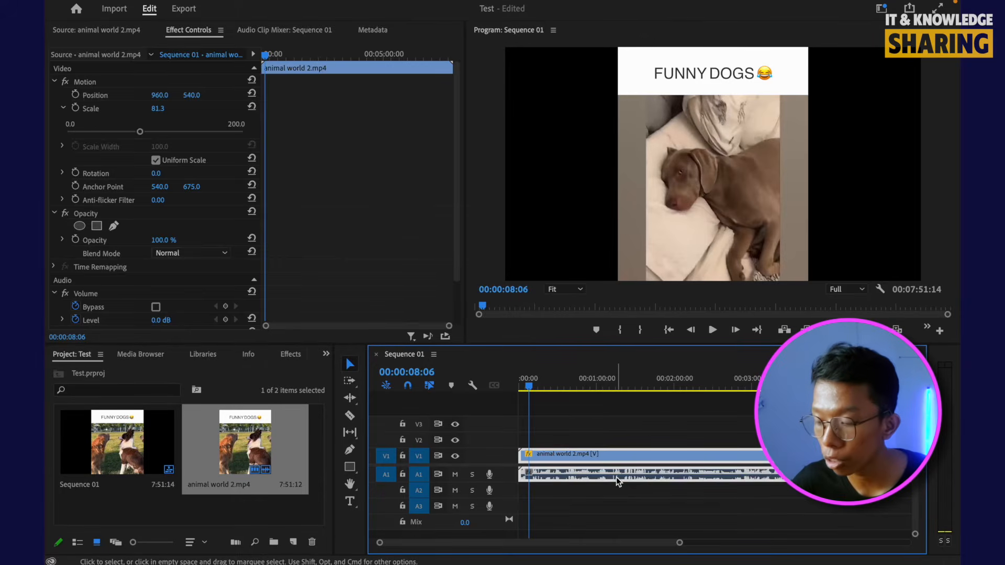
click(599, 396)
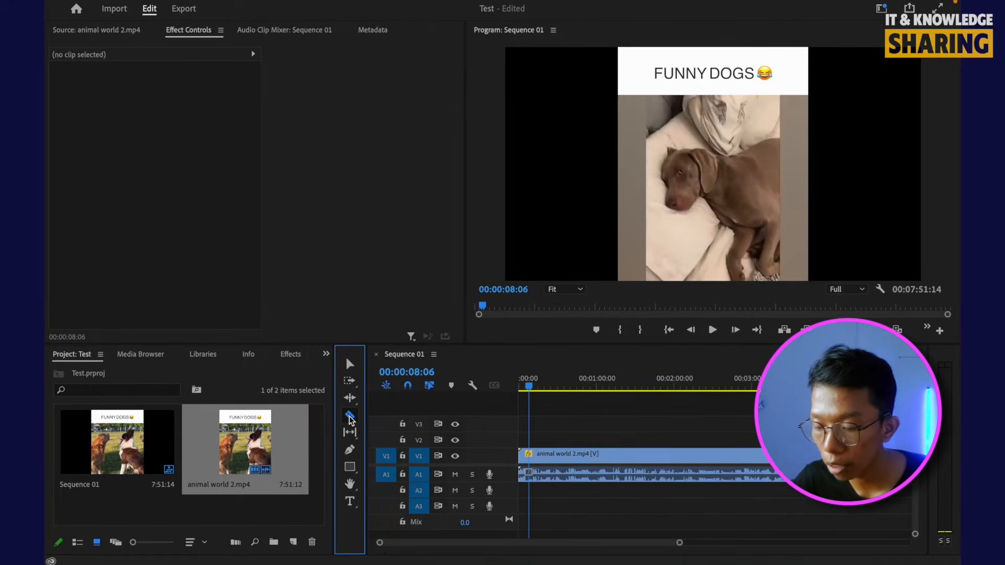
Step: Split the animal world 2.mp4 clip with the Razor tool at about 00:00:28 and about 00:01:59
click(350, 417)
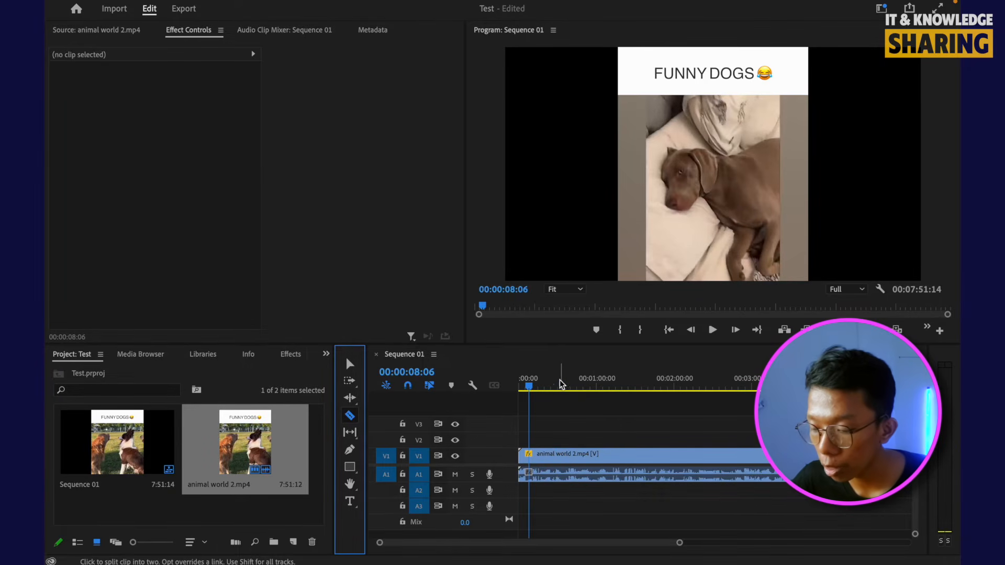
click(548, 386)
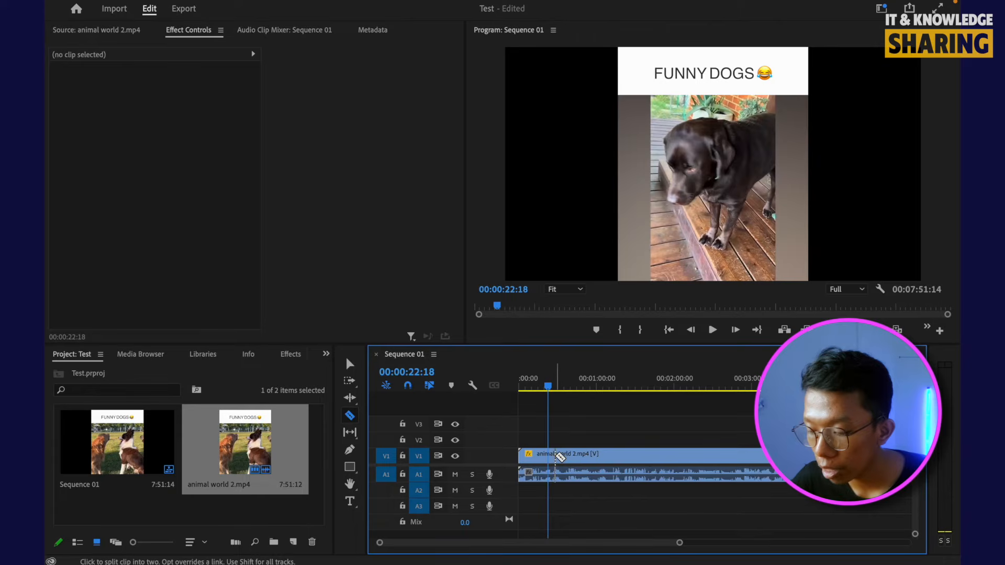
click(559, 457)
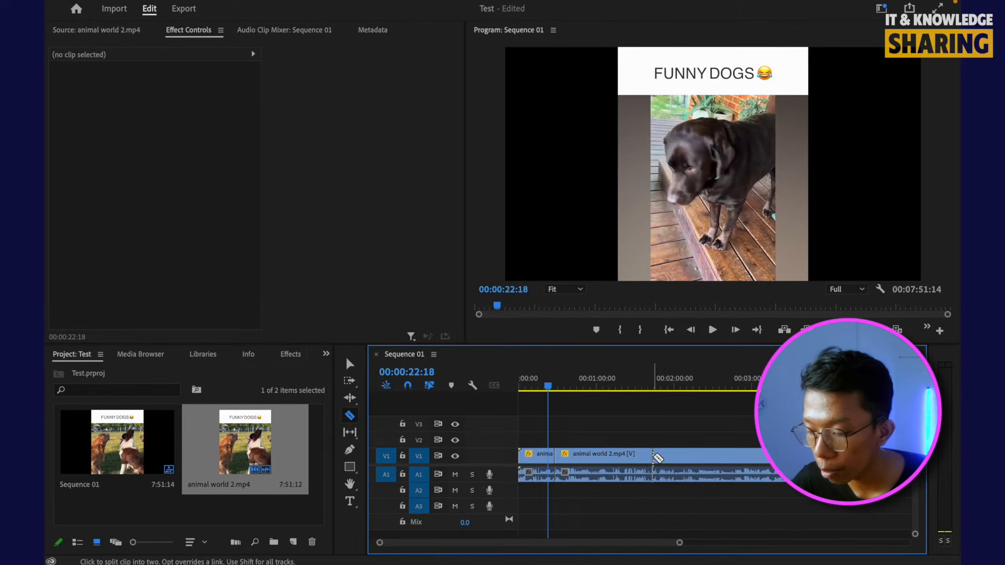
click(672, 456)
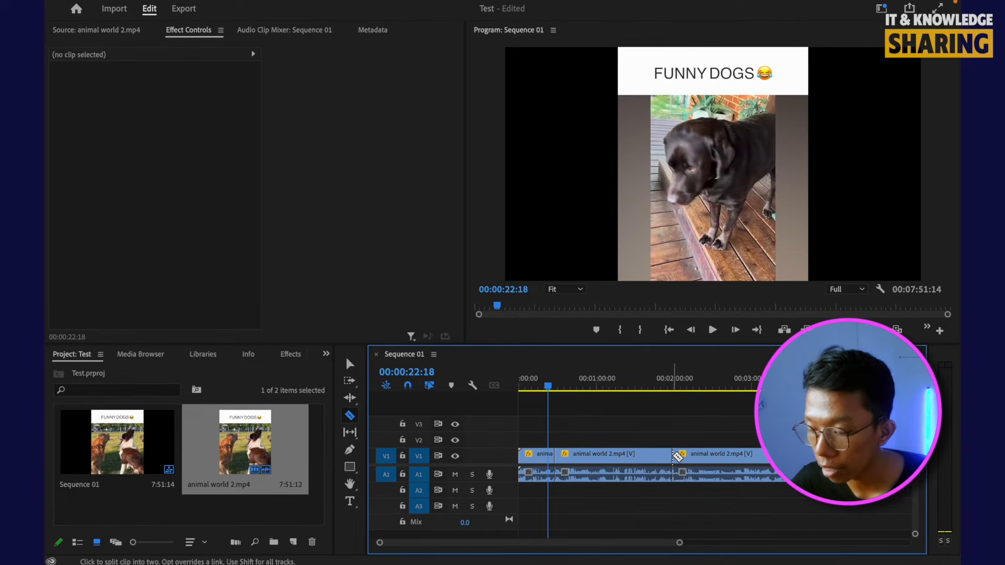
Step: Delete the middle section of the split clip from the timeline, leaving a gap between the first and last sections
click(348, 365)
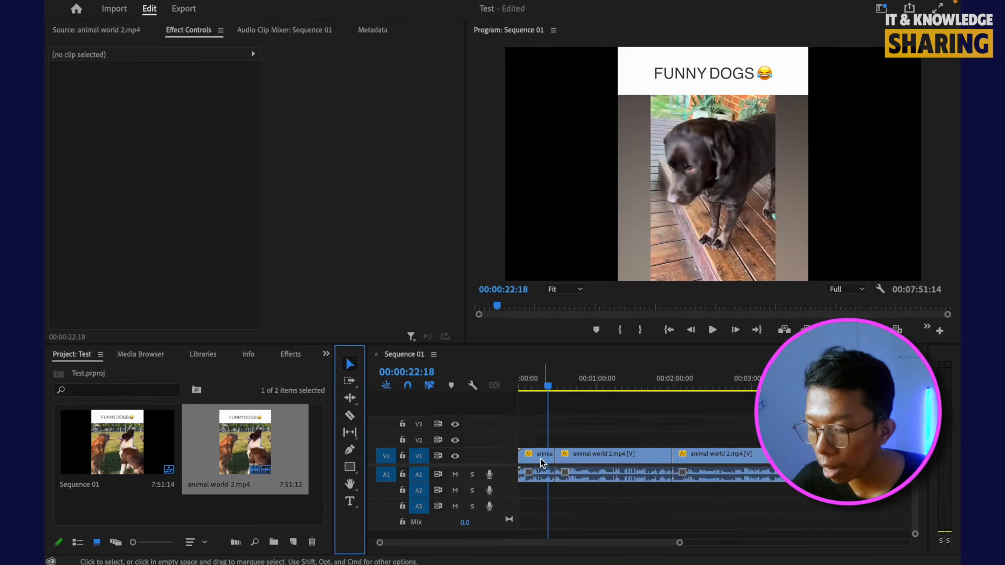
click(595, 456)
click(735, 455)
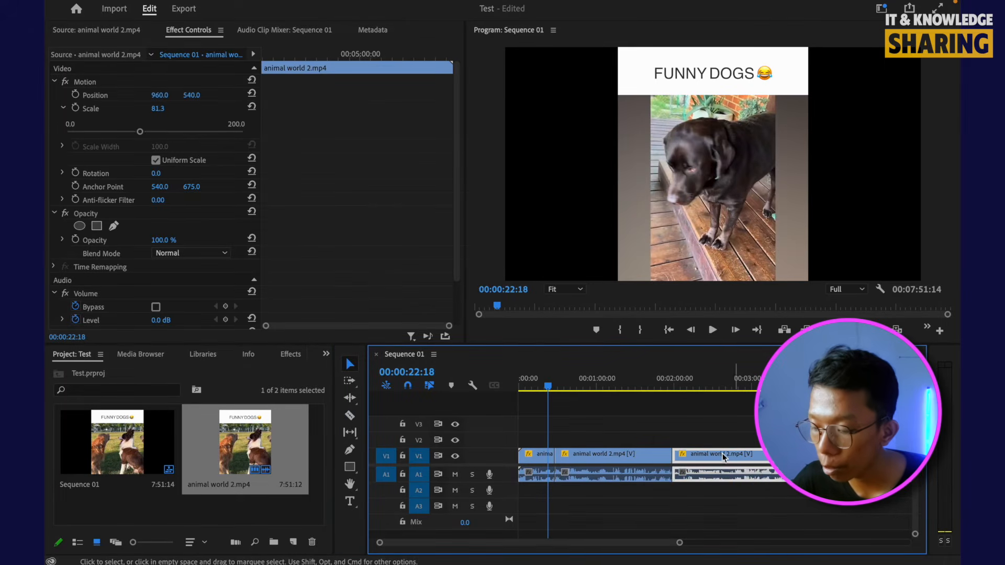
click(601, 424)
click(605, 379)
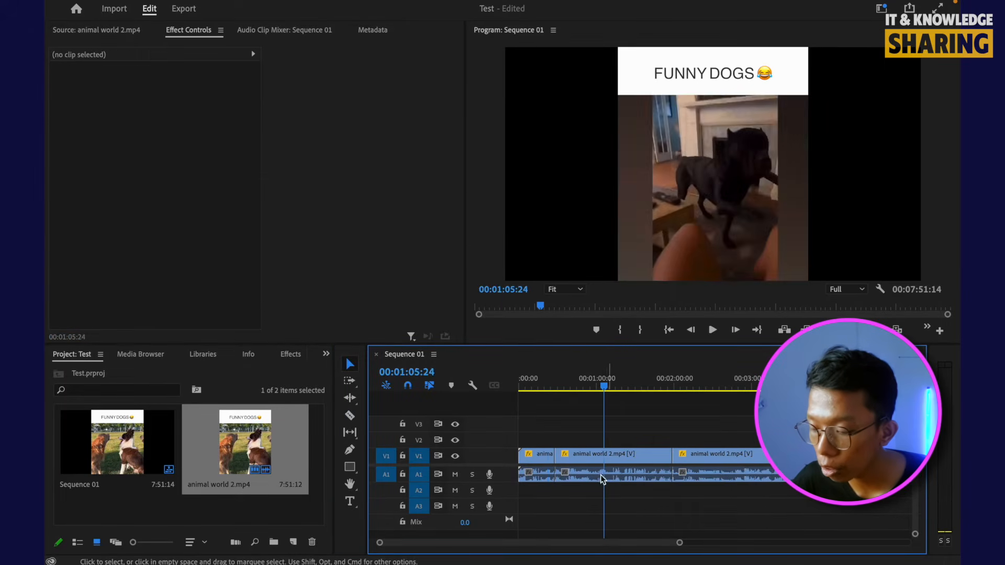
click(608, 457)
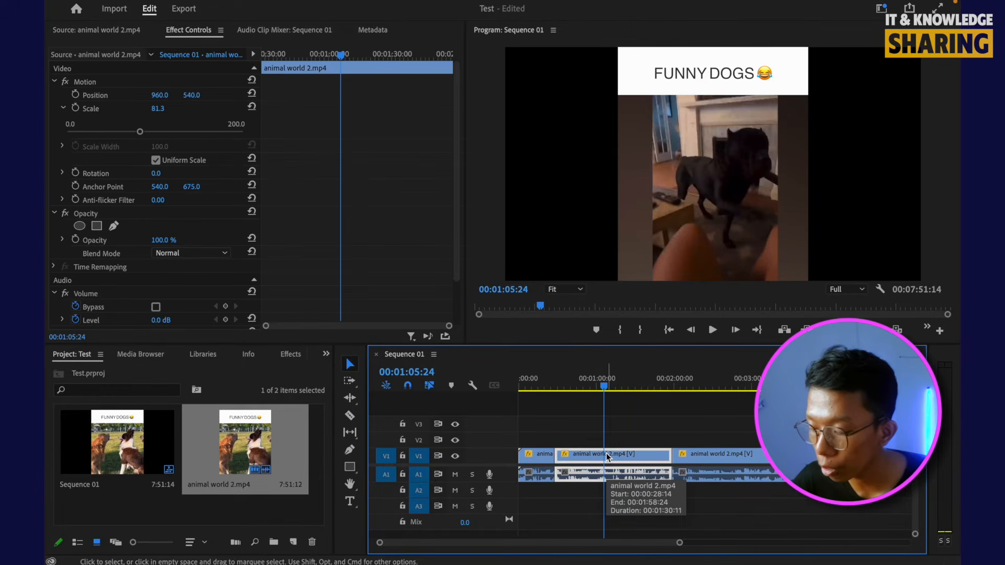
key(Delete)
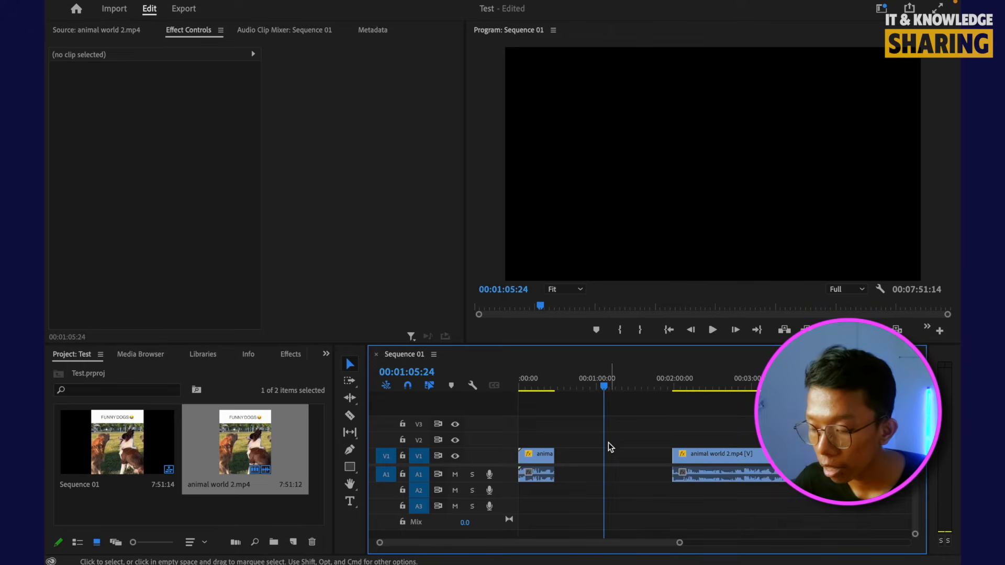
click(545, 388)
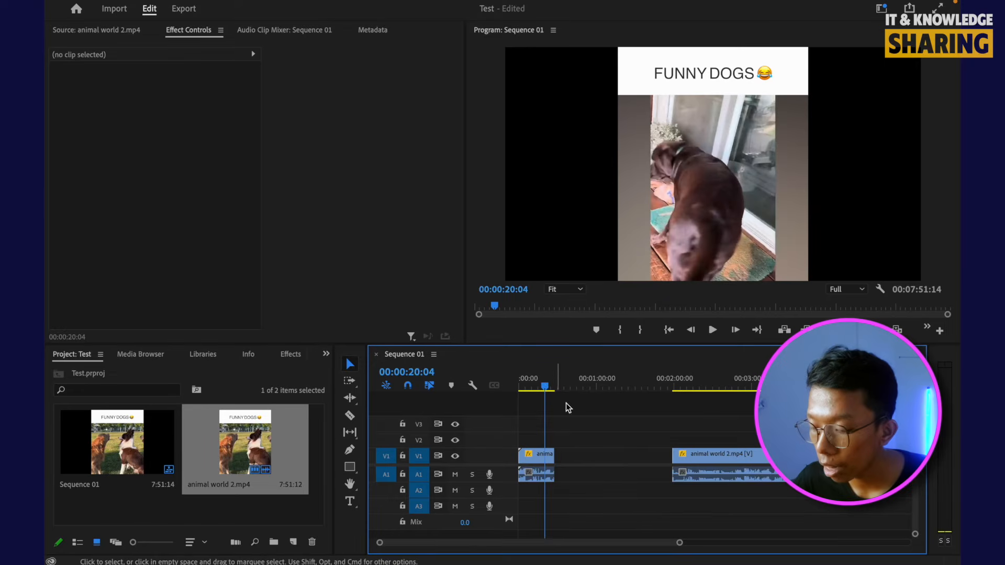
click(586, 458)
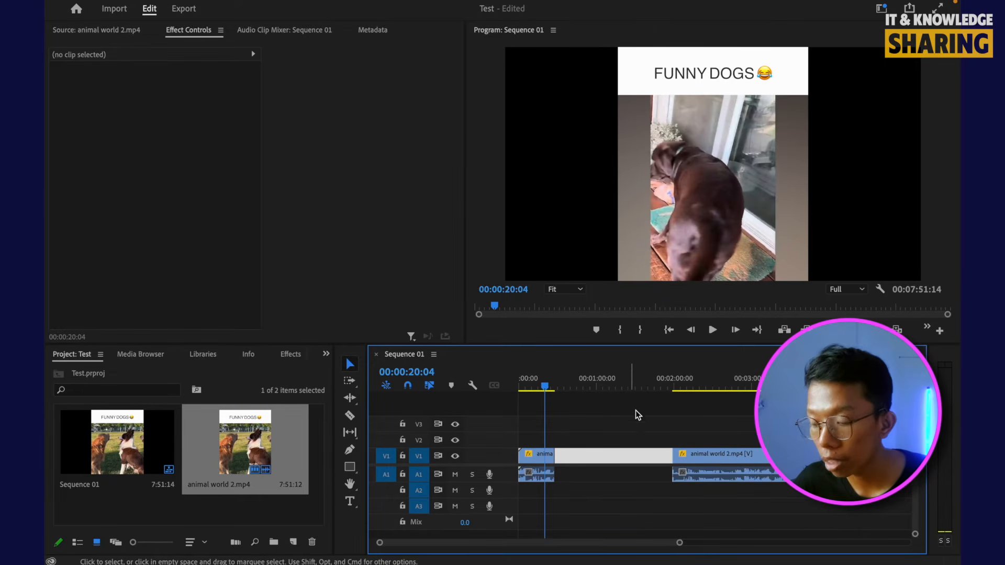
click(632, 406)
click(589, 458)
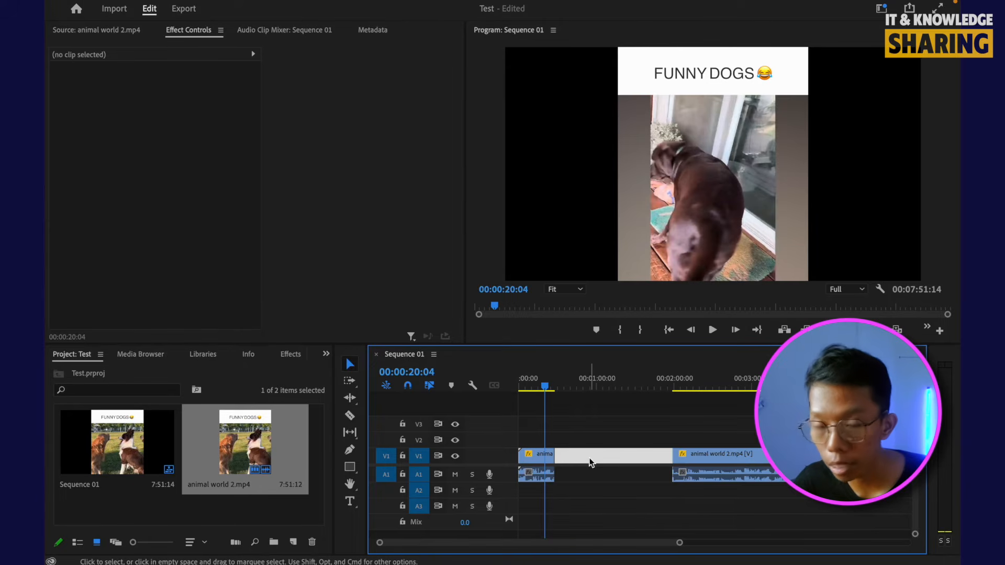
click(558, 386)
click(628, 389)
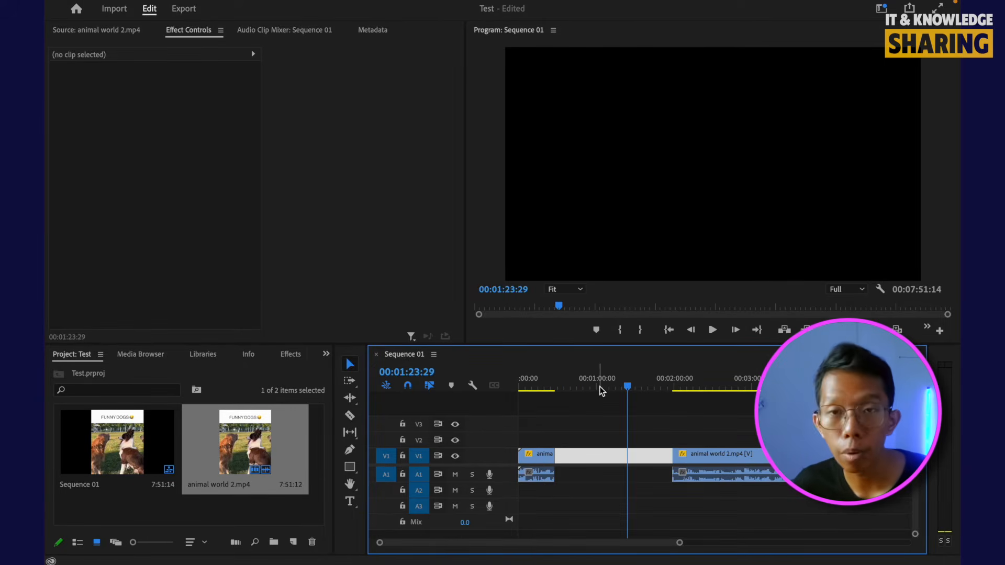
click(605, 416)
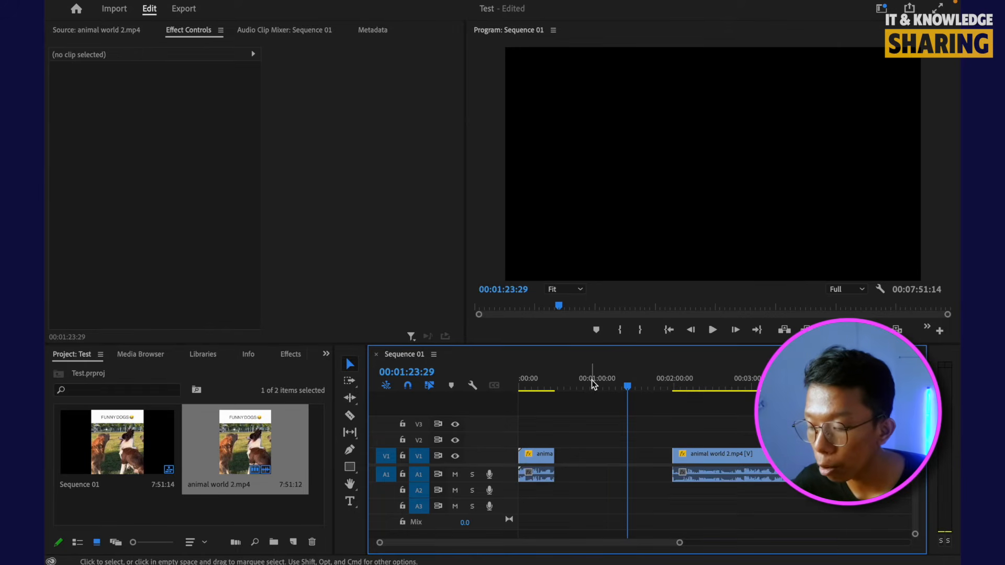
click(592, 386)
Step: Ripple delete the gap between the two clip sections, and ripple trim the second section's end to 00:01:15:04
click(606, 458)
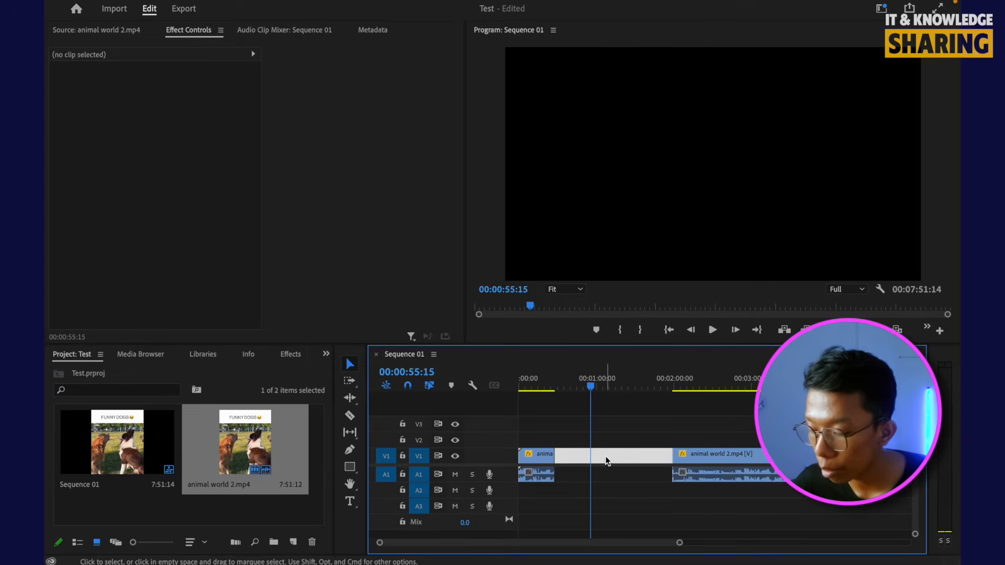
key(Delete)
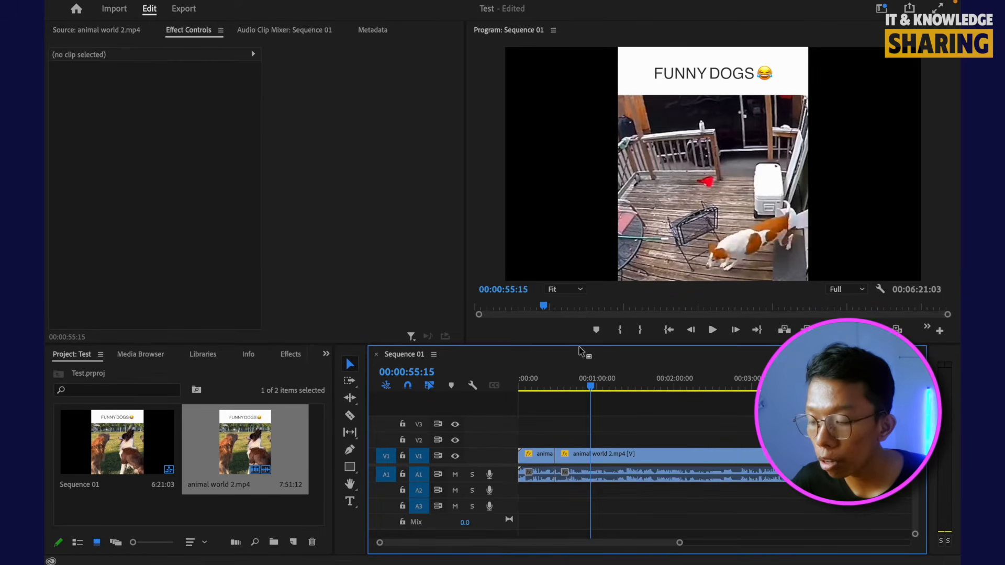
click(617, 383)
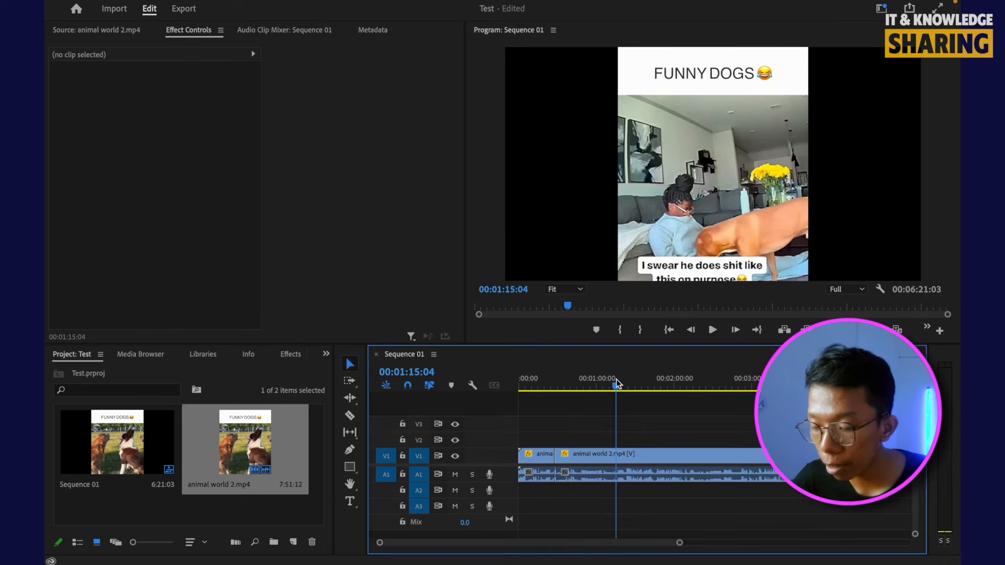
key(w)
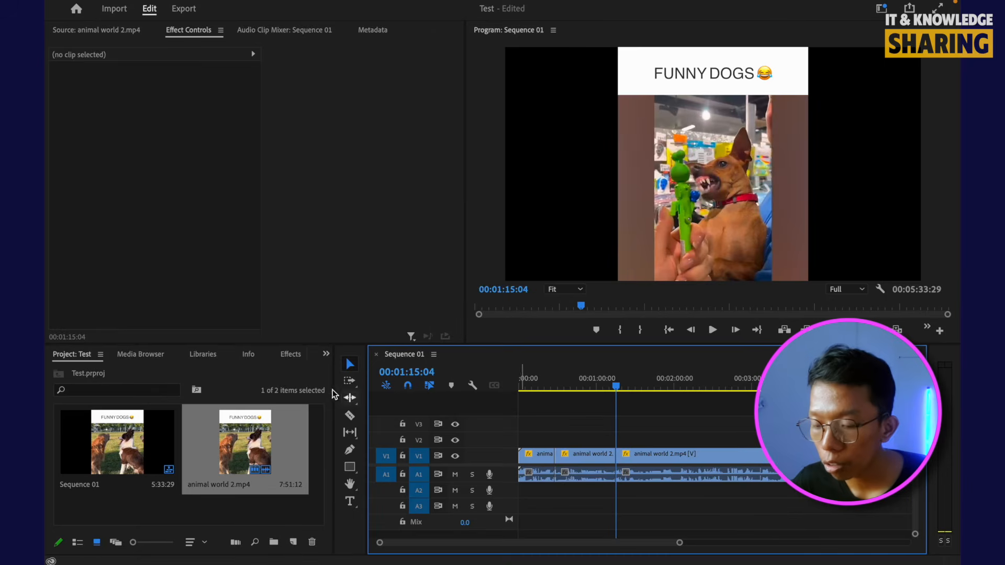
Step: Add a text layer reading "Hello" over the upper part of the video frame at 00:01:15:04
click(350, 502)
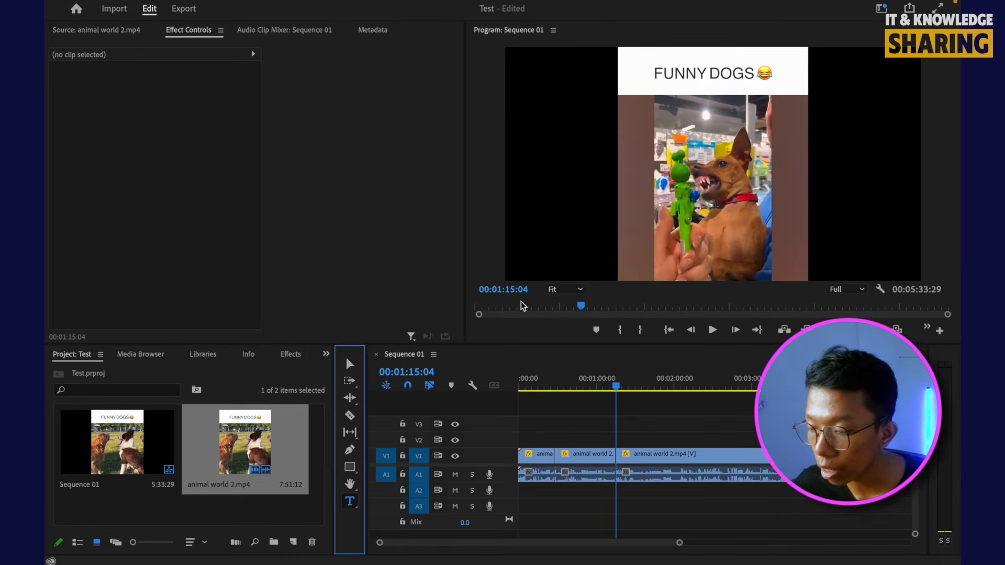
click(659, 131)
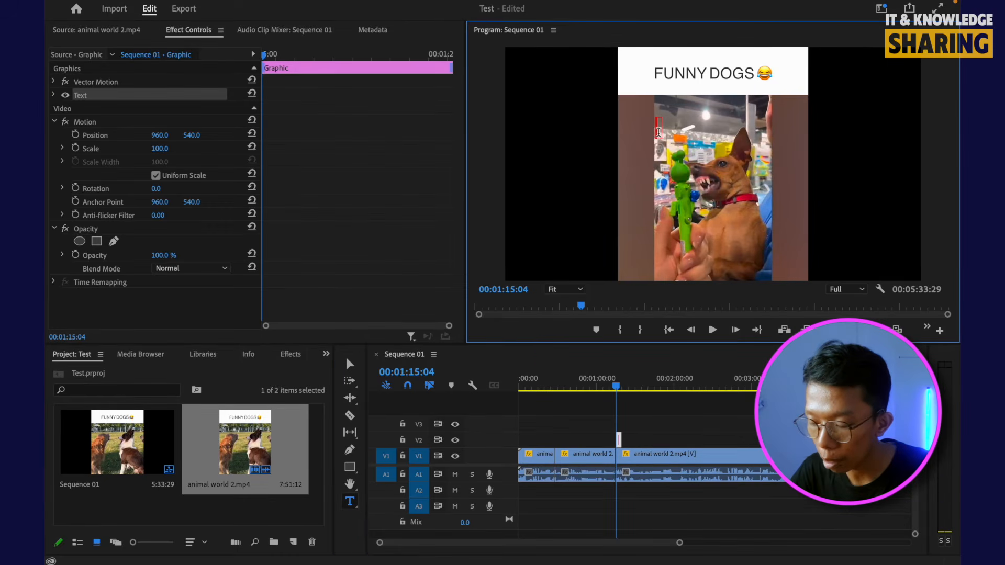
text(Hello)
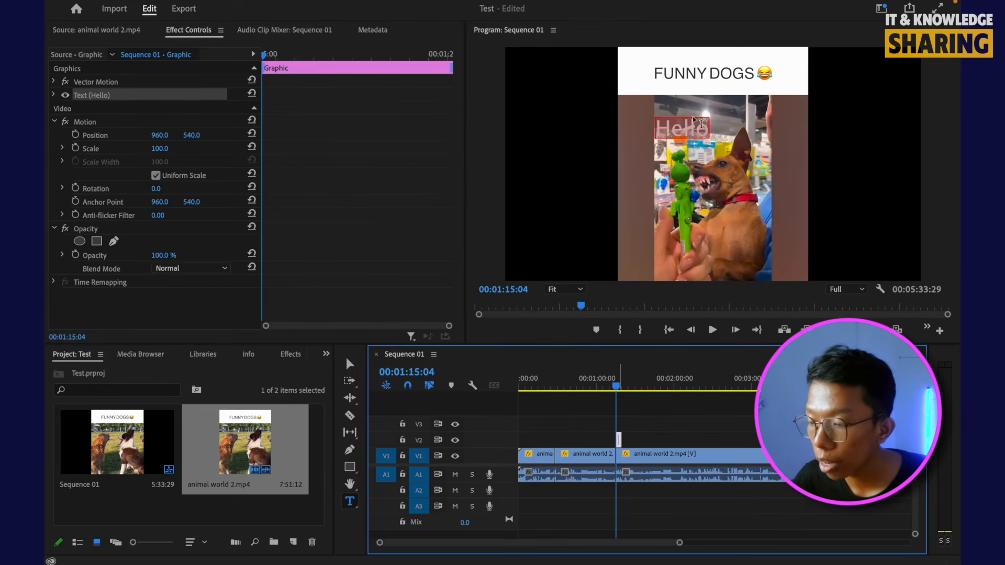
click(620, 404)
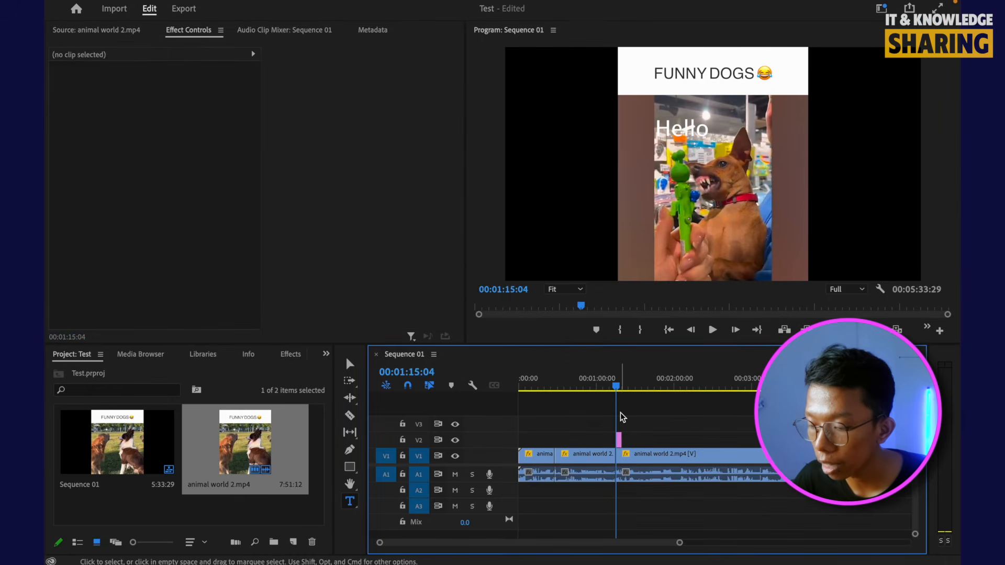
Step: Extend the Hello text clip on V2 in both directions to span the whole sequence, from 00:00:00:00 to about 00:05:33
click(619, 439)
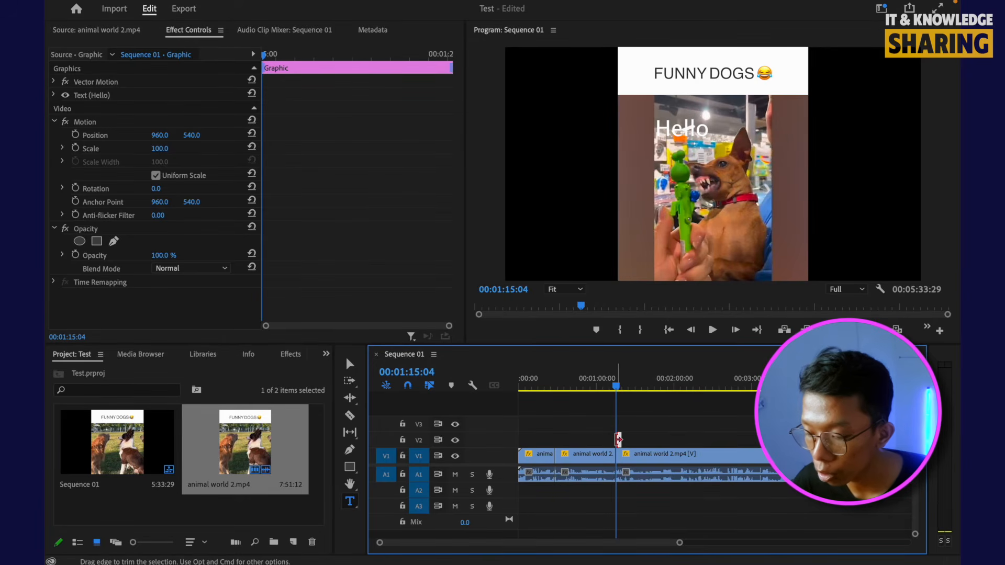
drag(618, 439, 519, 440)
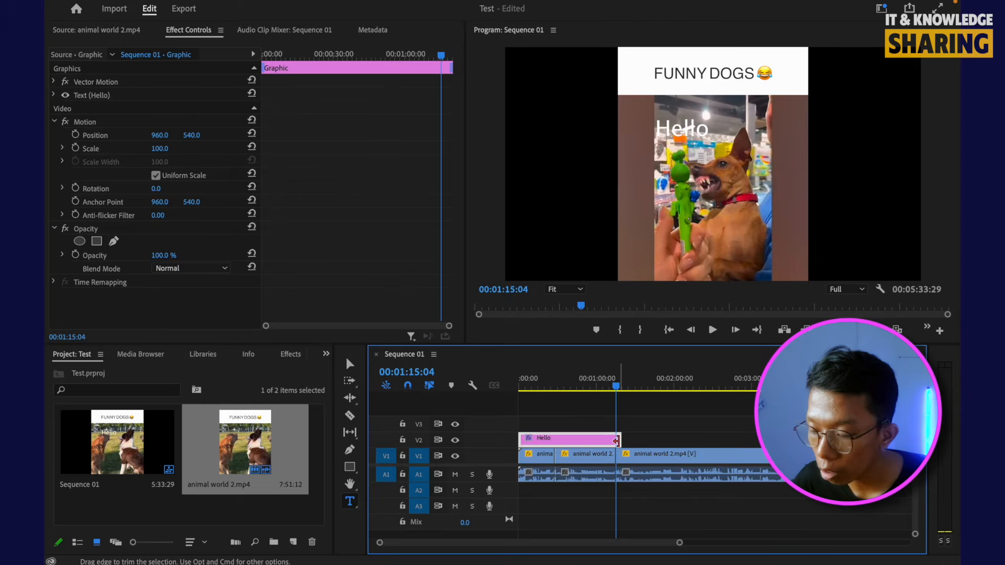
drag(616, 440, 825, 447)
scroll(806, 445, left, 3)
Step: Replace the wording of the Hello text clip with "Welcome", viewing the frame at 00:00:49:18
click(583, 423)
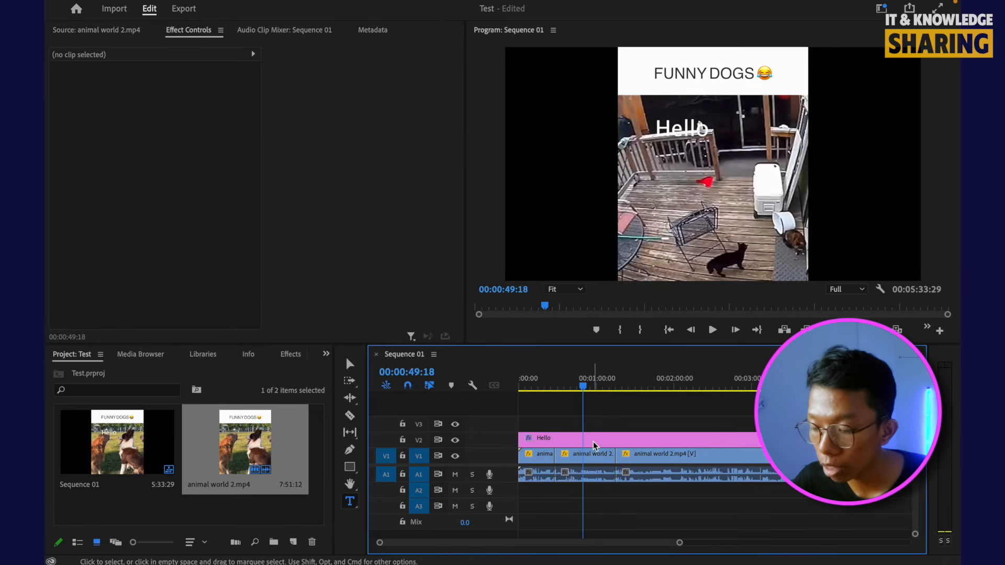
click(592, 441)
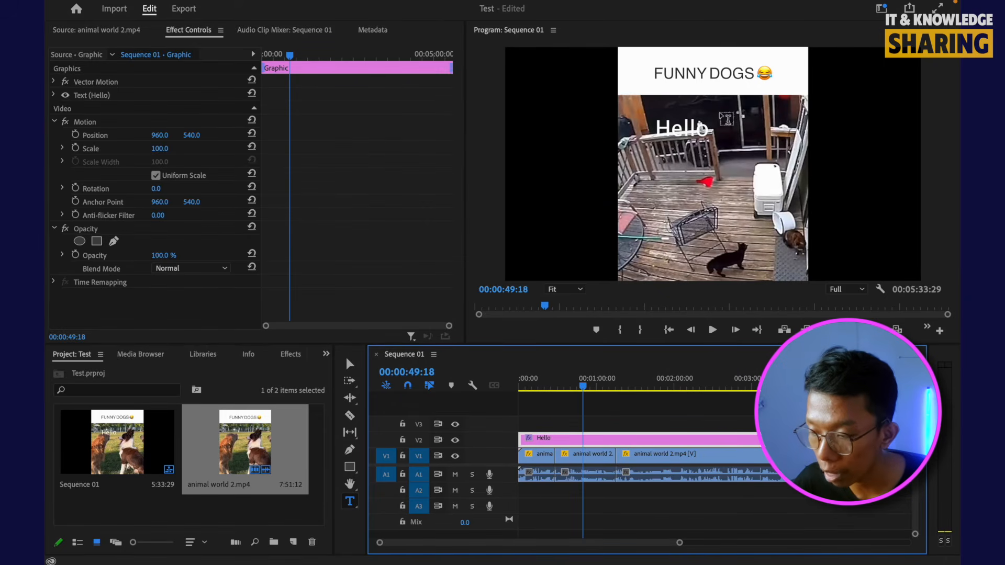
double_click(687, 130)
key(BackSpace)
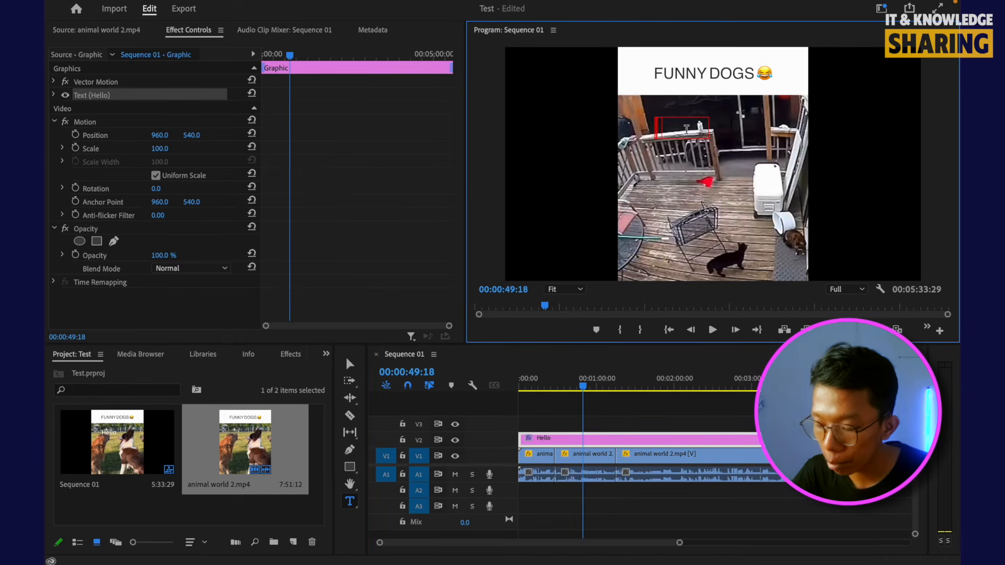
text(Welcome)
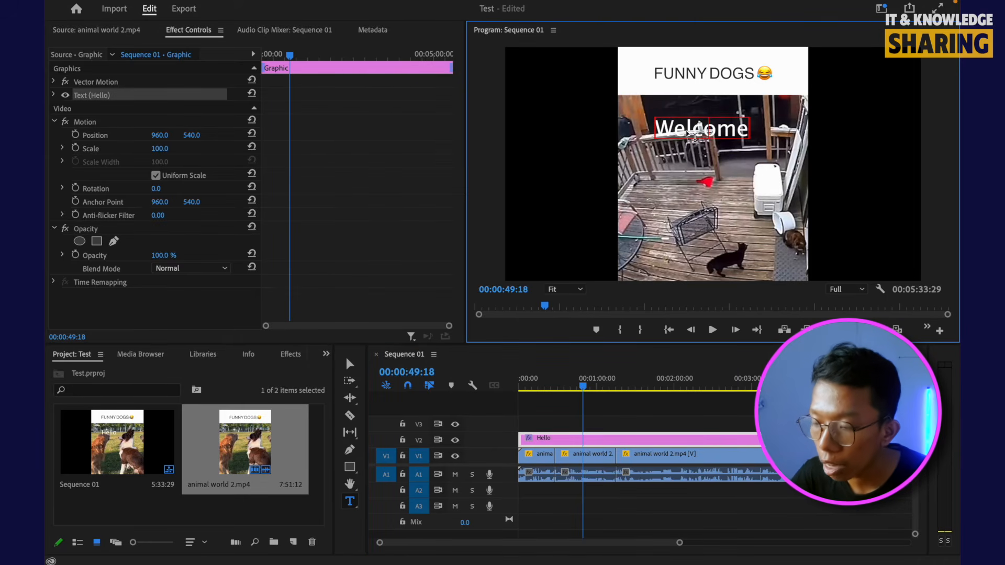
click(601, 422)
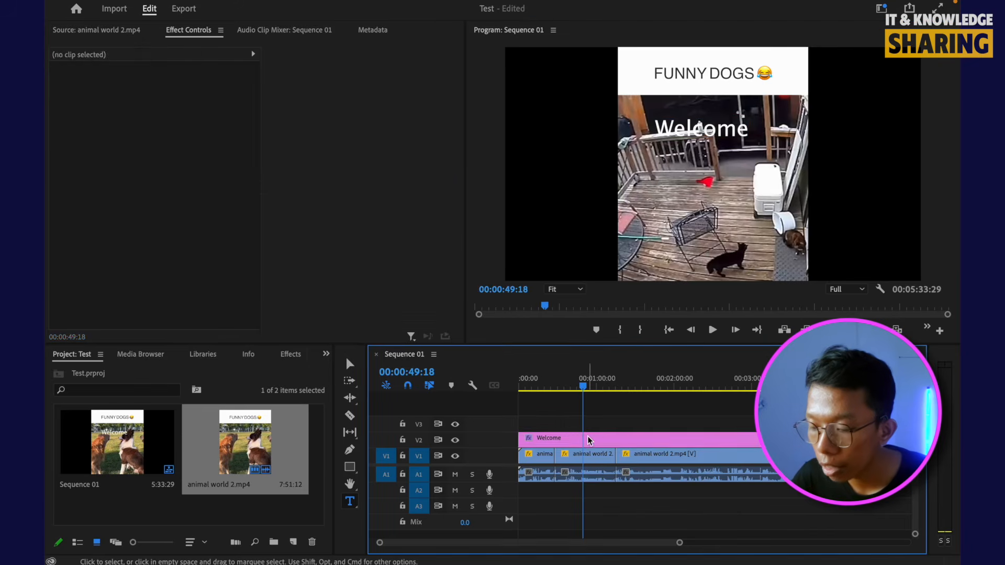
click(590, 439)
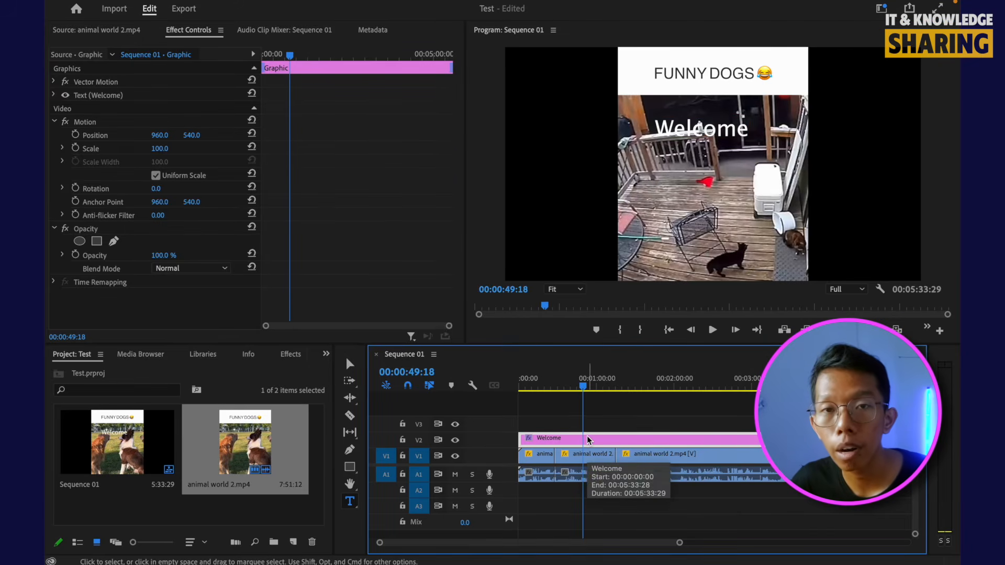
click(606, 424)
click(602, 442)
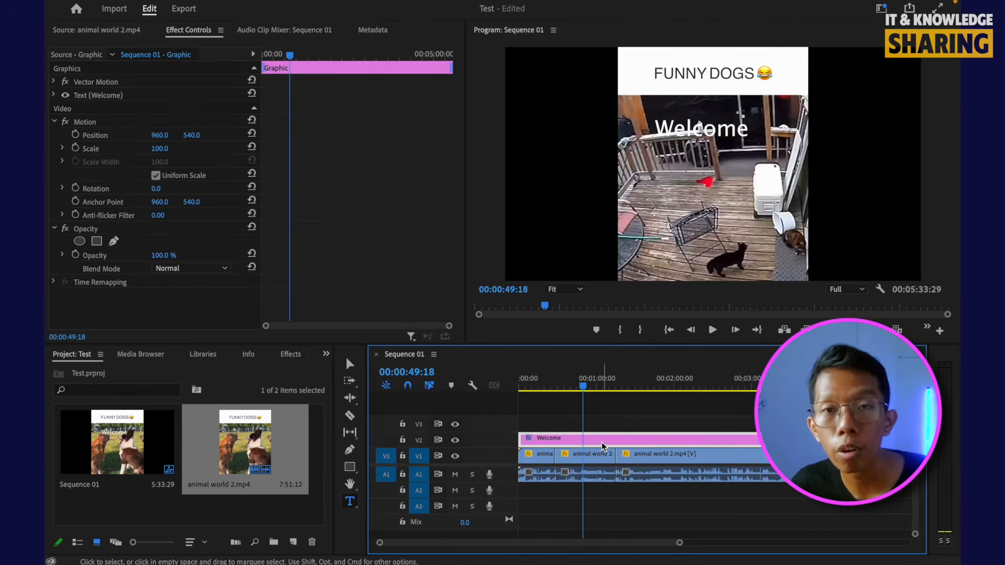
click(605, 425)
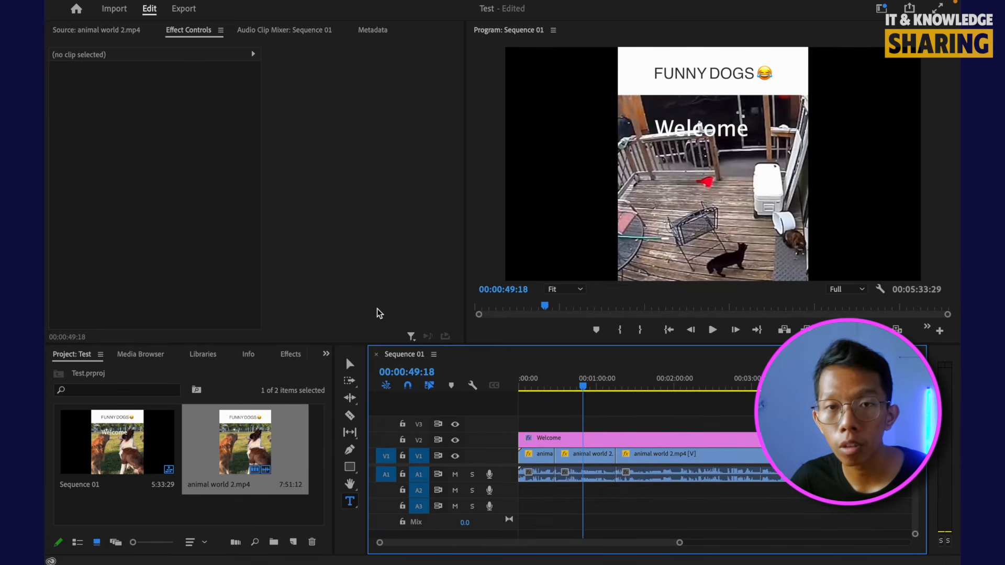
Step: Switch through the Selection, Razor and Type tools, finishing with the Selection tool active
click(351, 365)
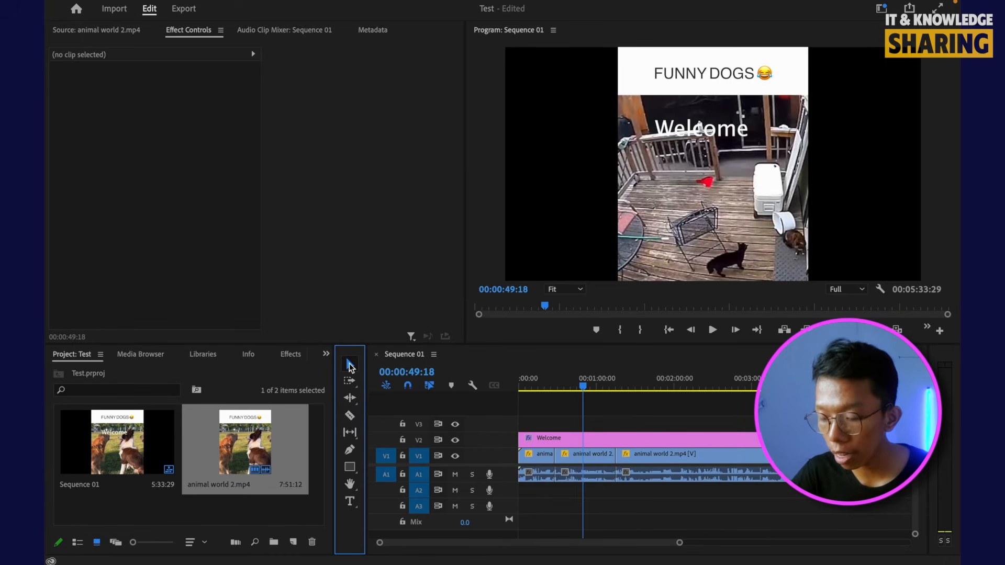
click(350, 417)
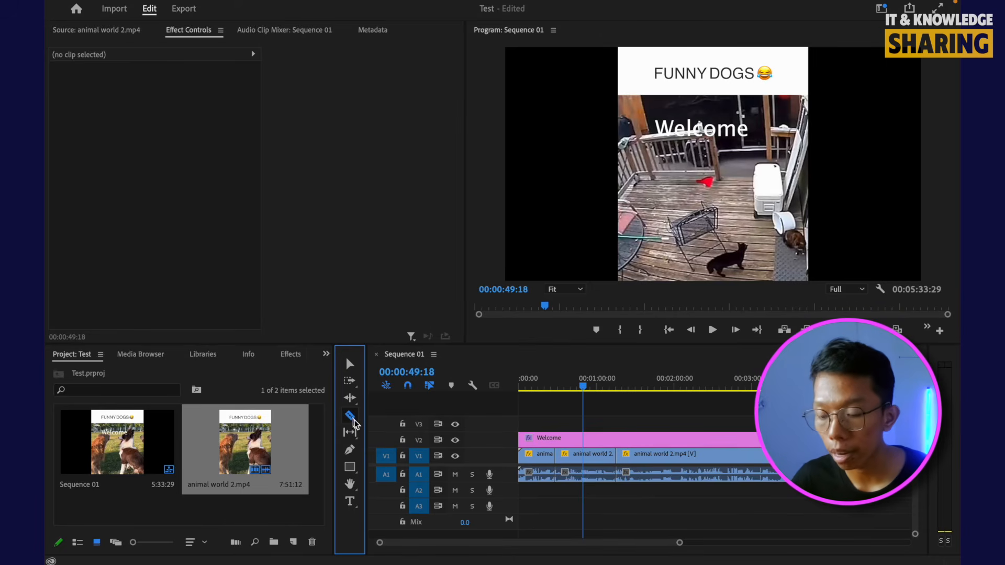
click(350, 506)
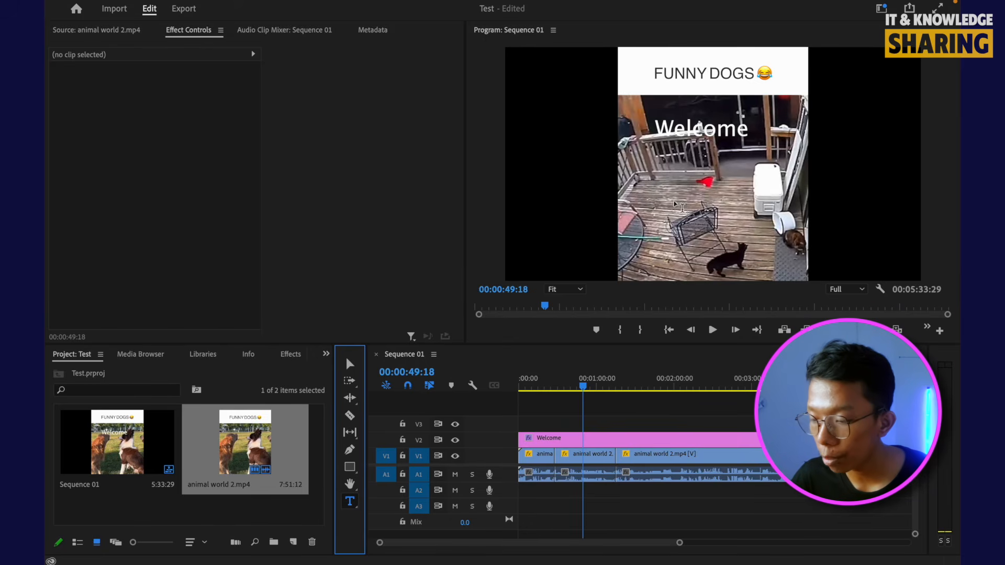
key(v)
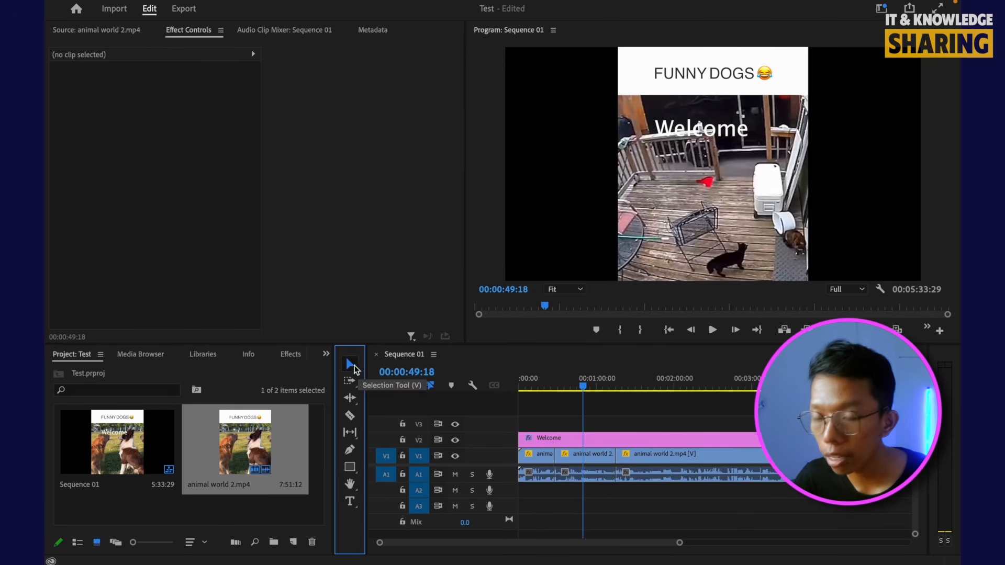
click(597, 432)
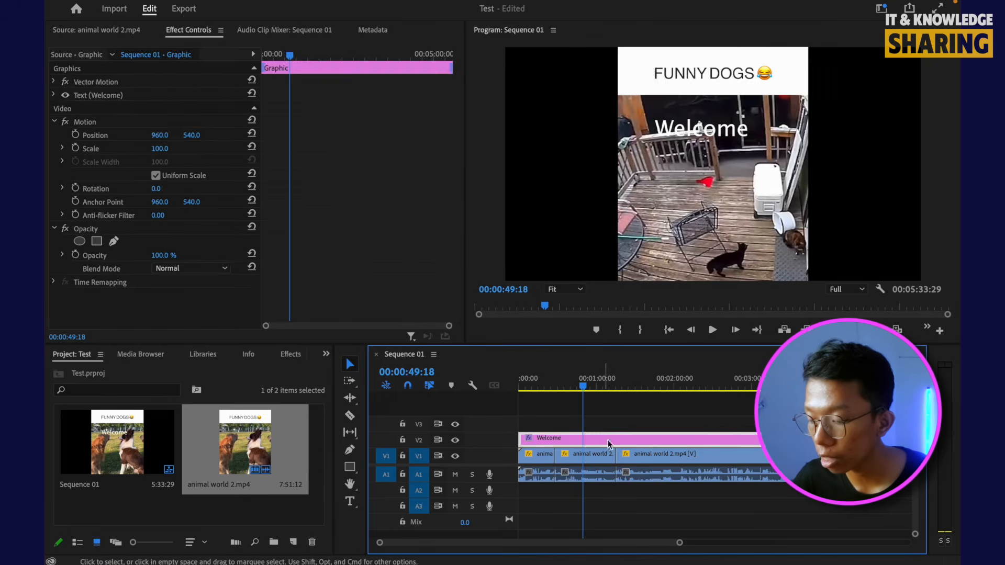
click(589, 455)
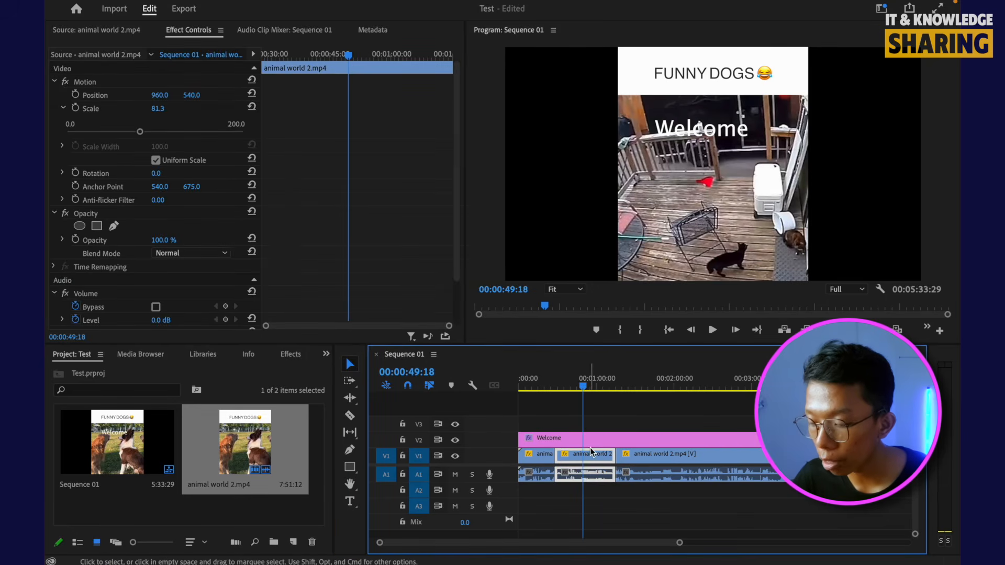
key(c)
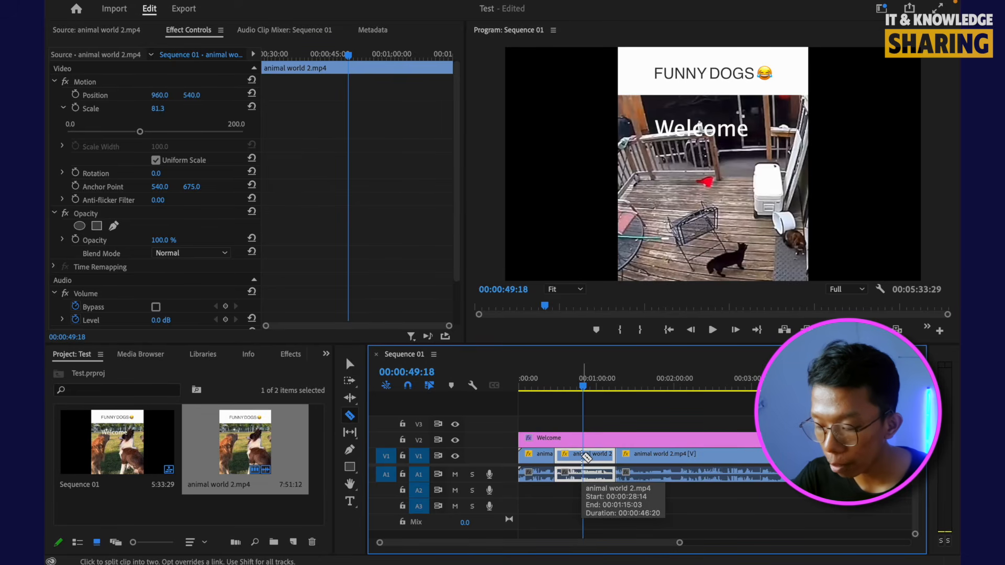
key(t)
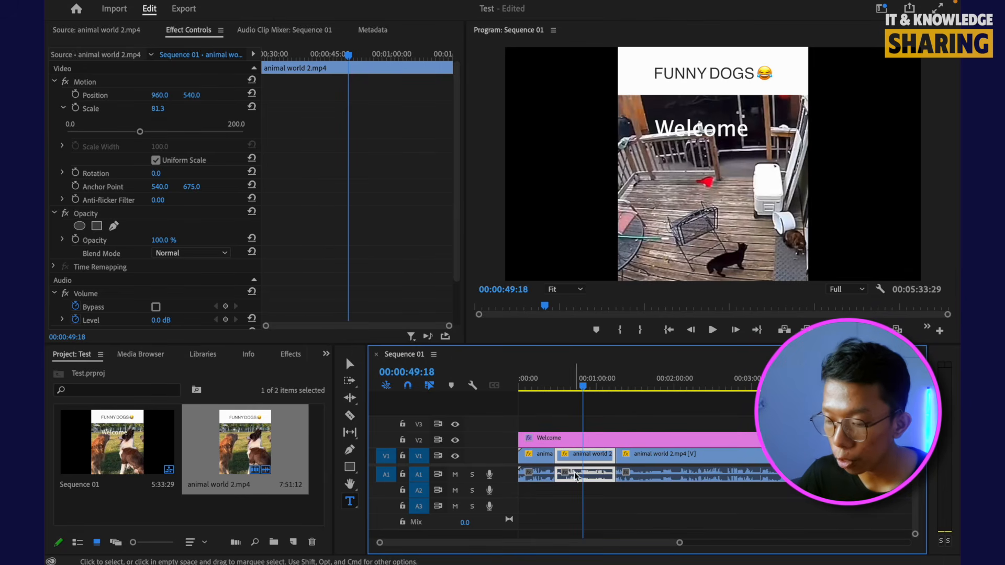
key(v)
click(649, 438)
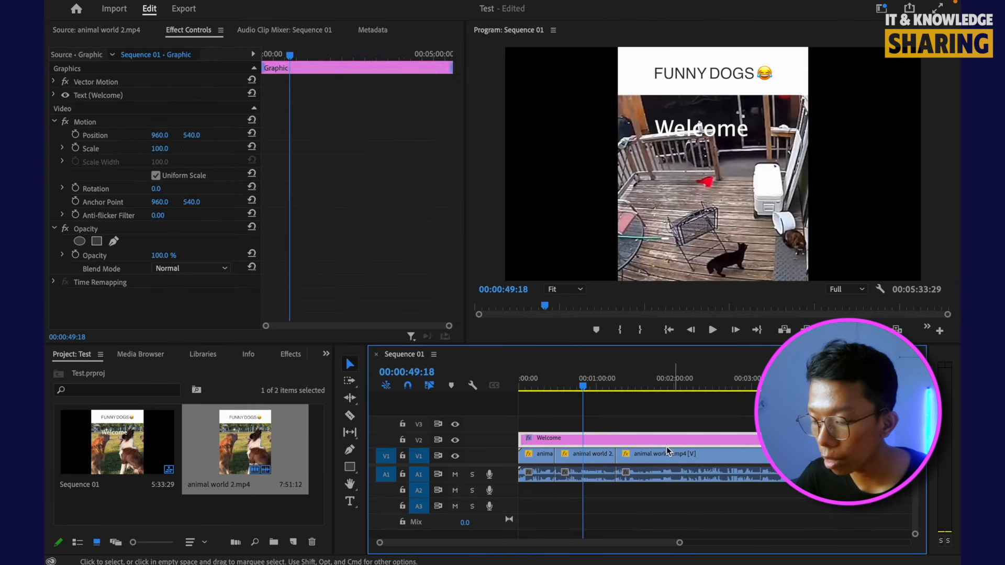
click(660, 455)
click(628, 397)
click(654, 391)
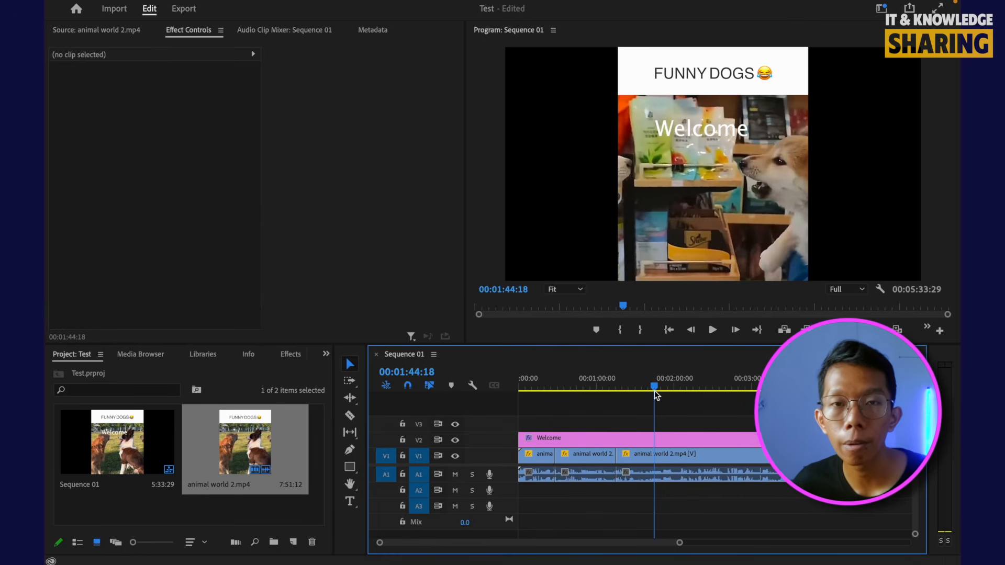
drag(654, 390, 666, 401)
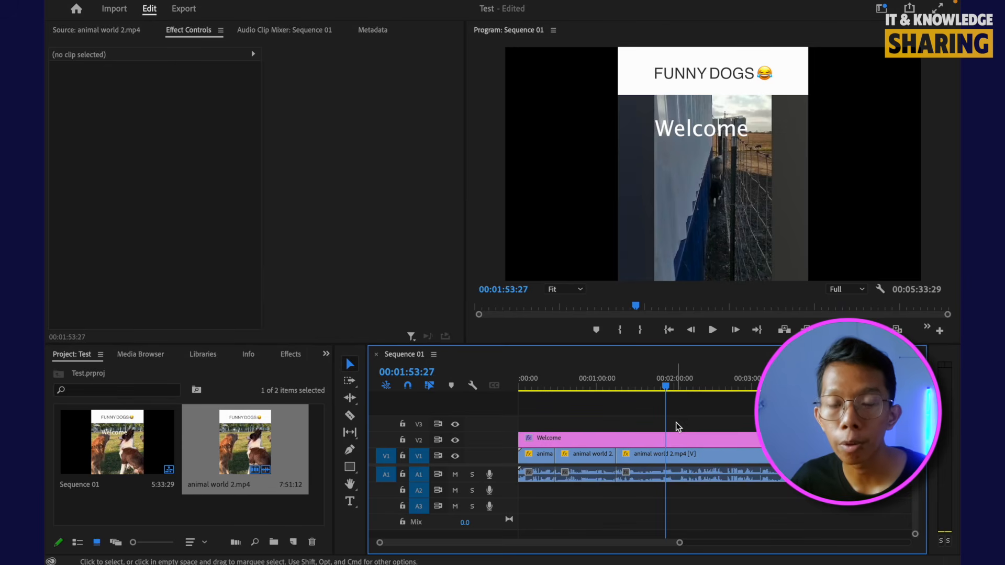